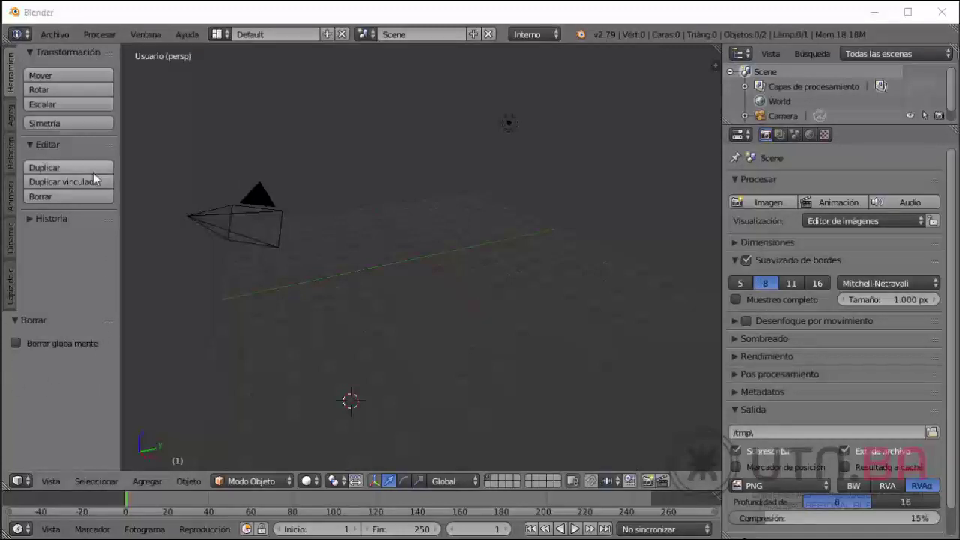
Show the tools for adding primitives, look through the mesh, curve and lamp types, and widen the tool area so their names fit
{"action": "left_click", "coordinate": [11, 121]}
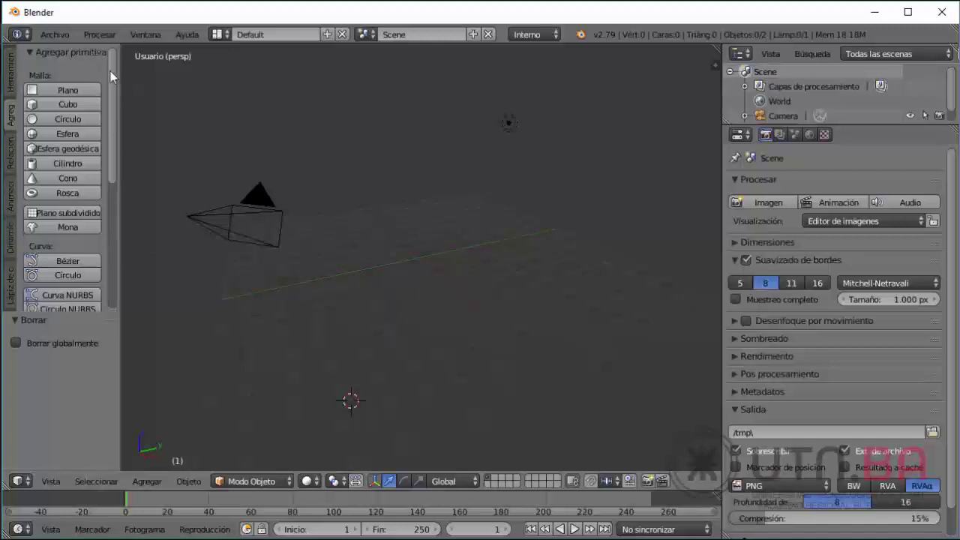
{"action": "scroll", "coordinate": [114, 116], "scroll_direction": "down", "scroll_amount": 8}
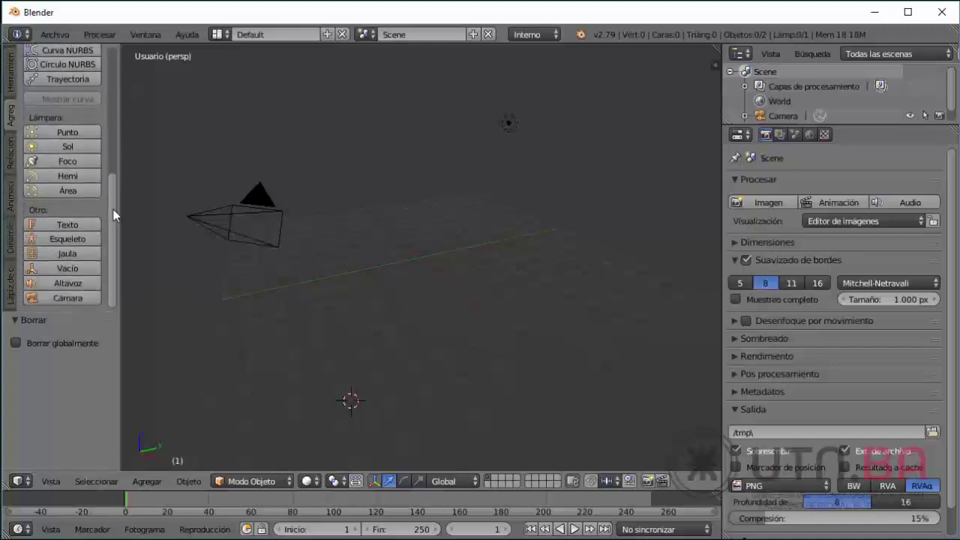
{"action": "scroll", "coordinate": [113, 119], "scroll_direction": "up", "scroll_amount": 5}
{"action": "scroll", "coordinate": [112, 118], "scroll_direction": "up", "scroll_amount": 3}
{"action": "left_click_drag", "start_coordinate": [121, 86], "coordinate": [207, 98]}
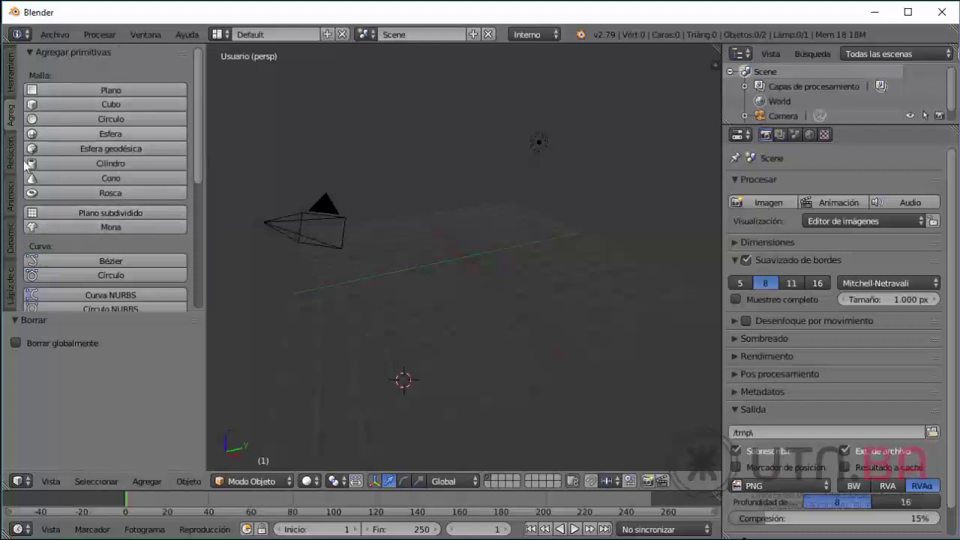
{"action": "scroll", "coordinate": [199, 154], "scroll_direction": "down", "scroll_amount": 2}
{"action": "scroll", "coordinate": [200, 153], "scroll_direction": "up", "scroll_amount": 2}
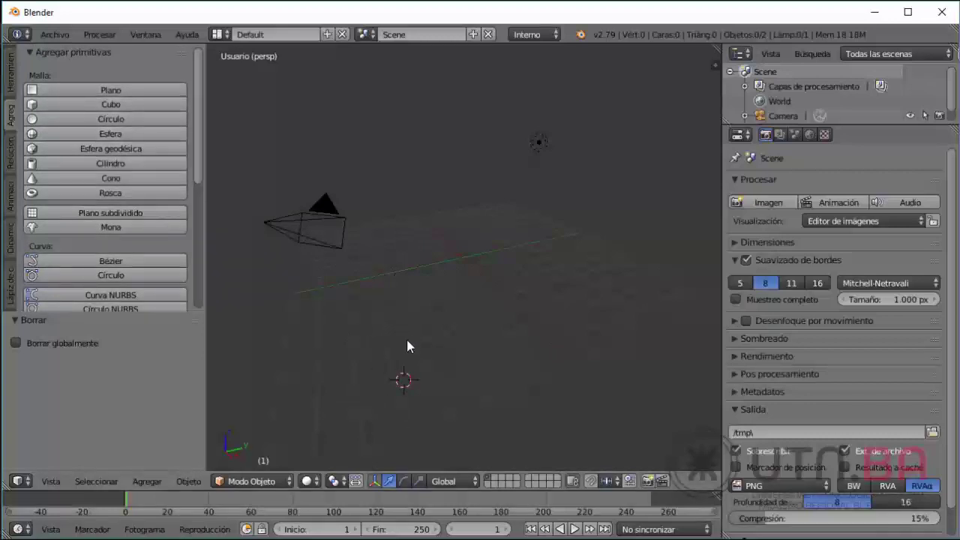
Try placing the 3D cursor at several different points around the grid
{"action": "left_click", "coordinate": [480, 279]}
{"action": "left_click", "coordinate": [421, 325]}
{"action": "left_click", "coordinate": [424, 303]}
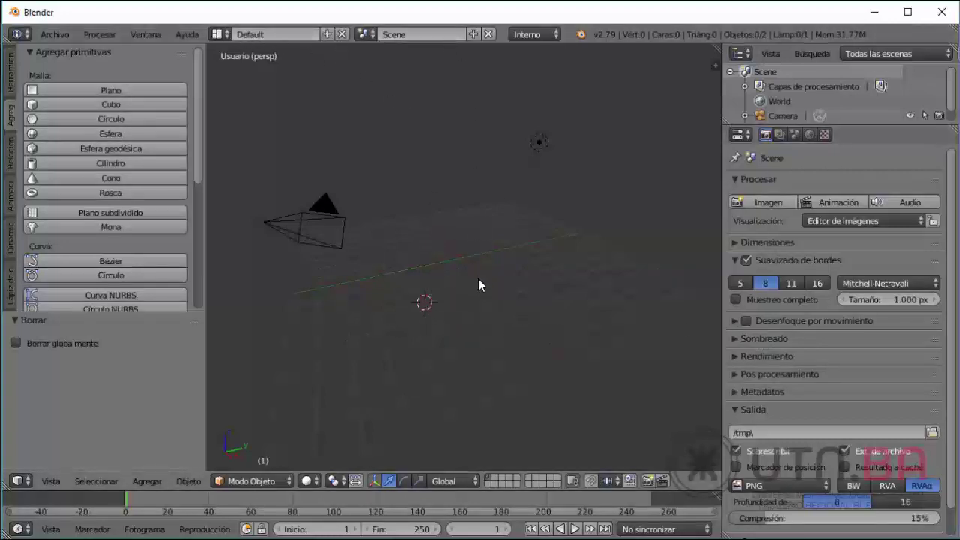
{"action": "left_click", "coordinate": [529, 304]}
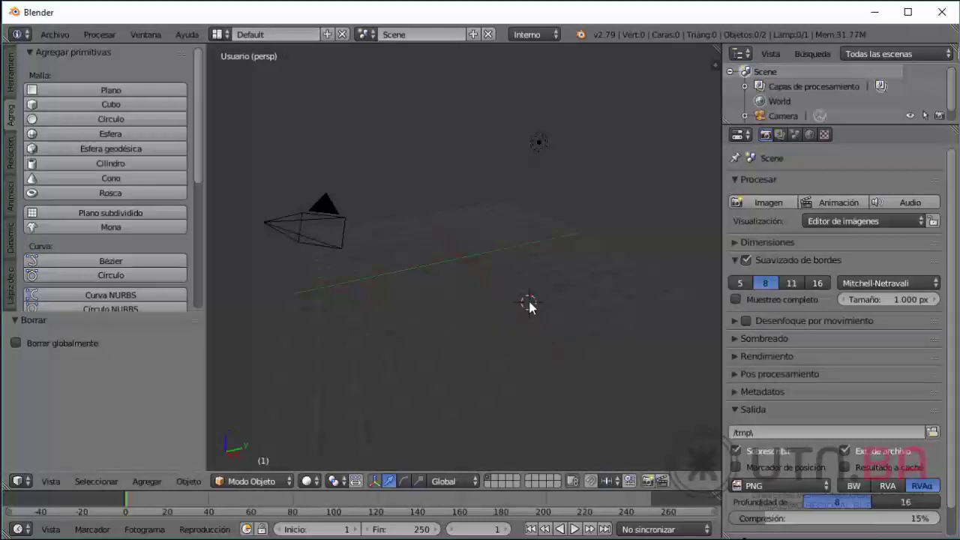
{"action": "left_click", "coordinate": [562, 256]}
{"action": "left_click", "coordinate": [492, 216]}
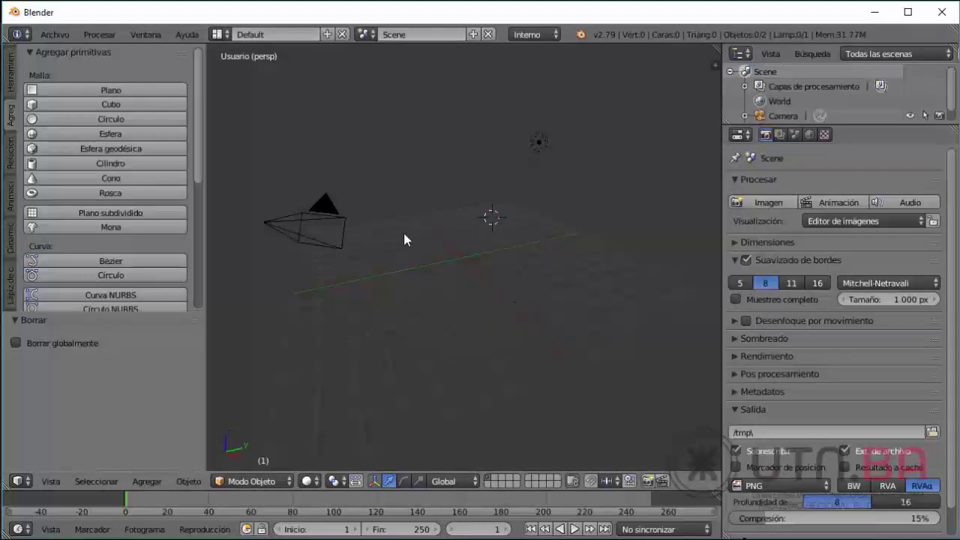
{"action": "left_click", "coordinate": [407, 331]}
{"action": "left_click", "coordinate": [465, 372]}
{"action": "left_click", "coordinate": [568, 326]}
Place the 3D cursor close to the centre of the grid and add a cube there
{"action": "left_click", "coordinate": [461, 259]}
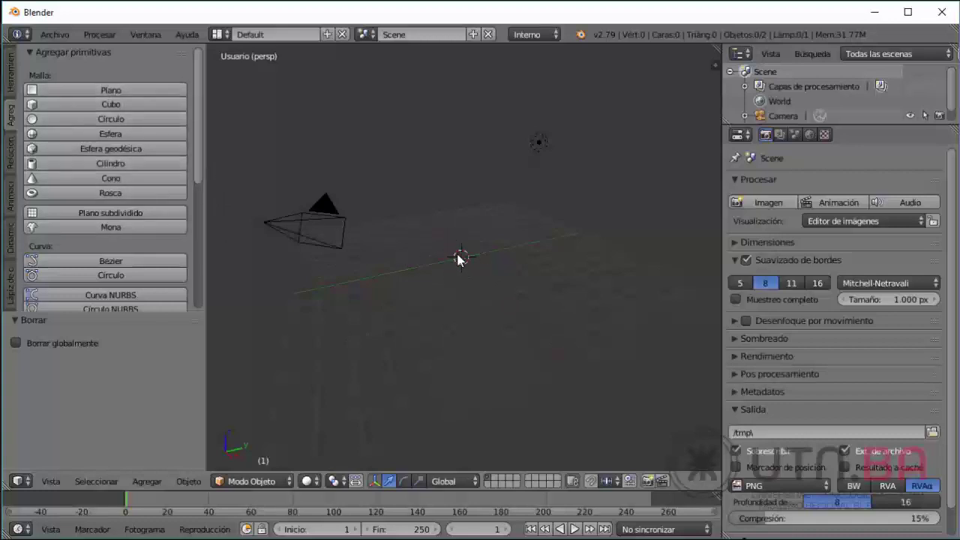
{"action": "left_click", "coordinate": [111, 104]}
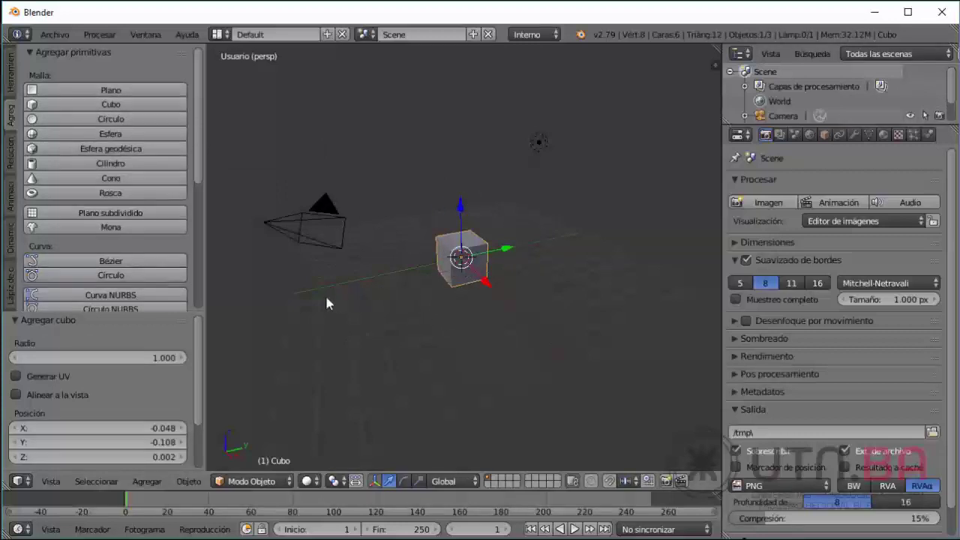
Add a sphere in front of the cube and a monkey head on its other side, setting the 3D cursor before each
{"action": "left_click", "coordinate": [355, 360]}
{"action": "left_click", "coordinate": [111, 133]}
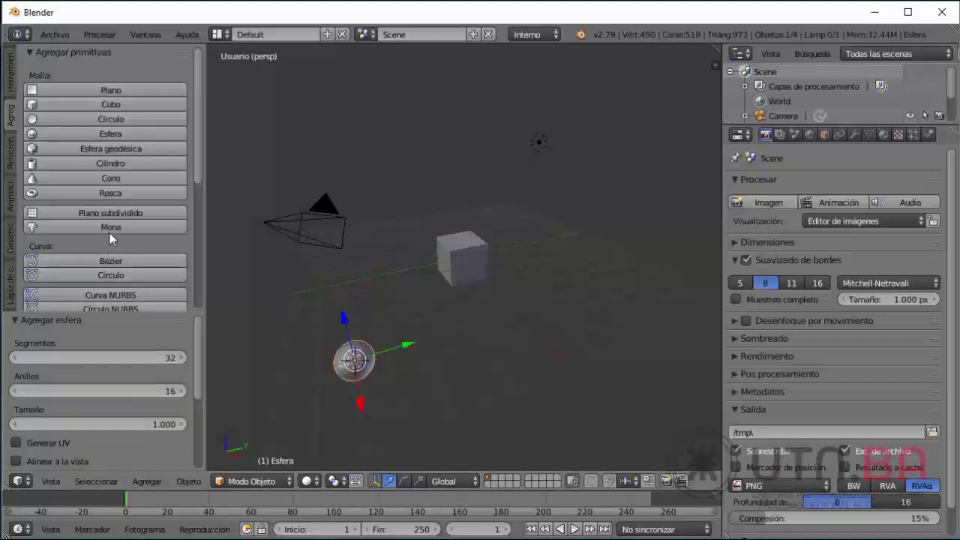
{"action": "left_click", "coordinate": [603, 261]}
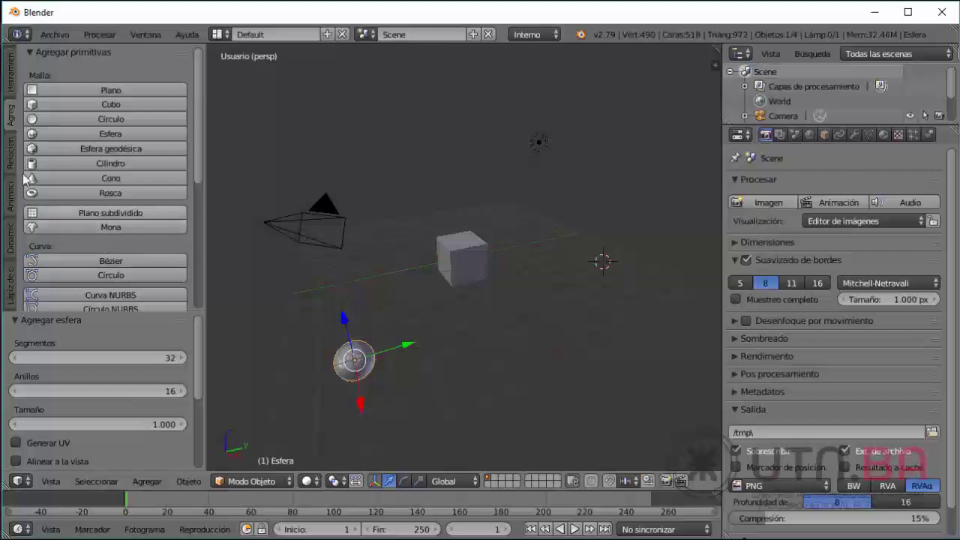
{"action": "left_click", "coordinate": [108, 228]}
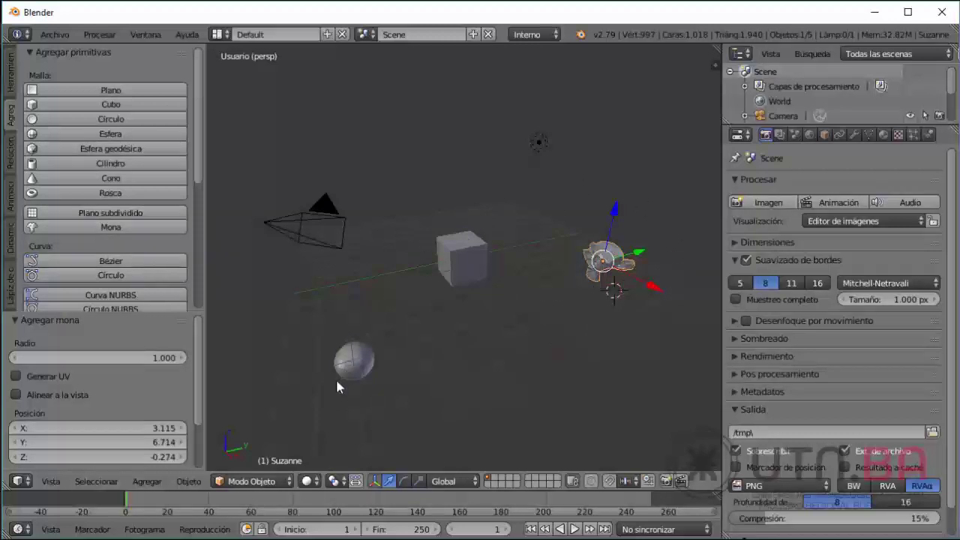
Select the cube, the sphere and the monkey head one after another, finishing on the cube
{"action": "right_click", "coordinate": [461, 254]}
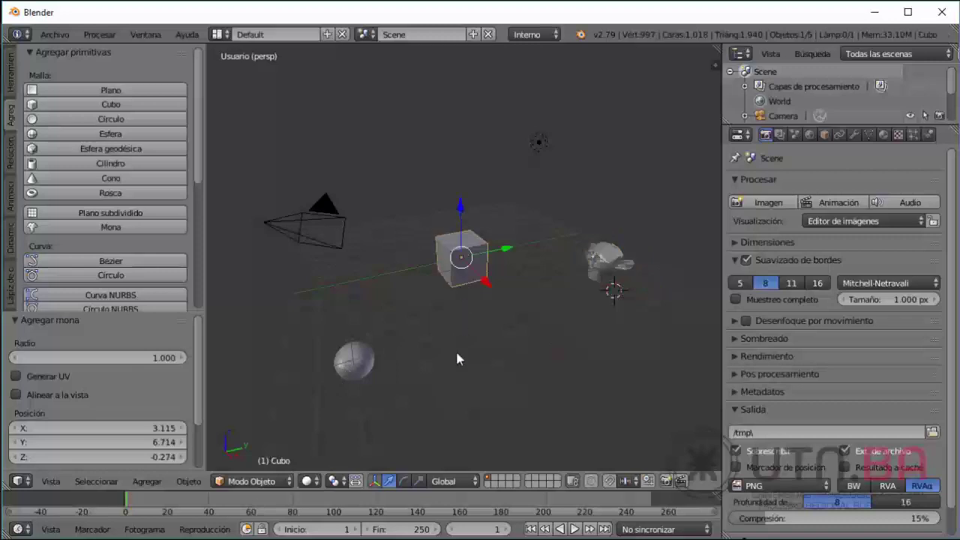
{"action": "right_click", "coordinate": [352, 357]}
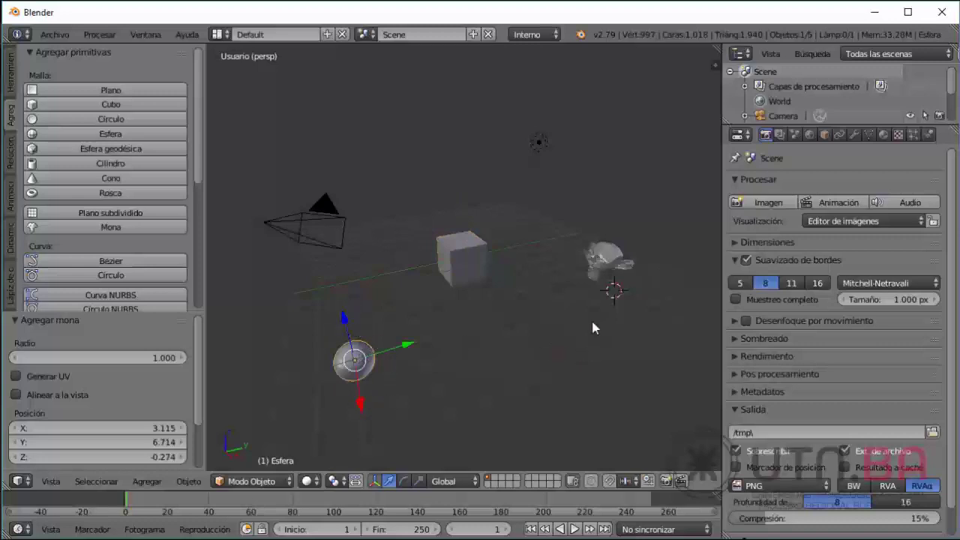
{"action": "right_click", "coordinate": [609, 260]}
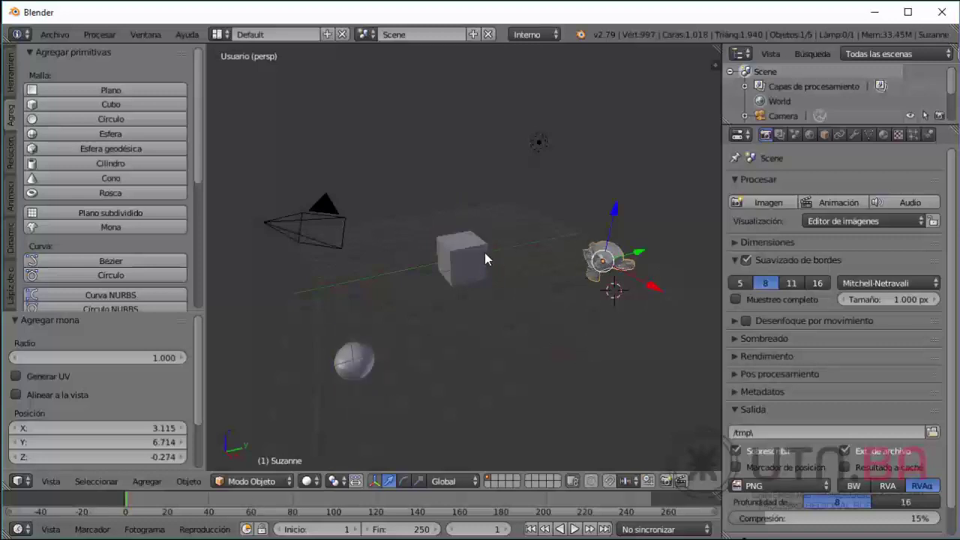
{"action": "right_click", "coordinate": [461, 257]}
Move the sphere about 1.13 units along the X axis and raise it about 9.76 units along the Z axis
{"action": "right_click", "coordinate": [367, 362]}
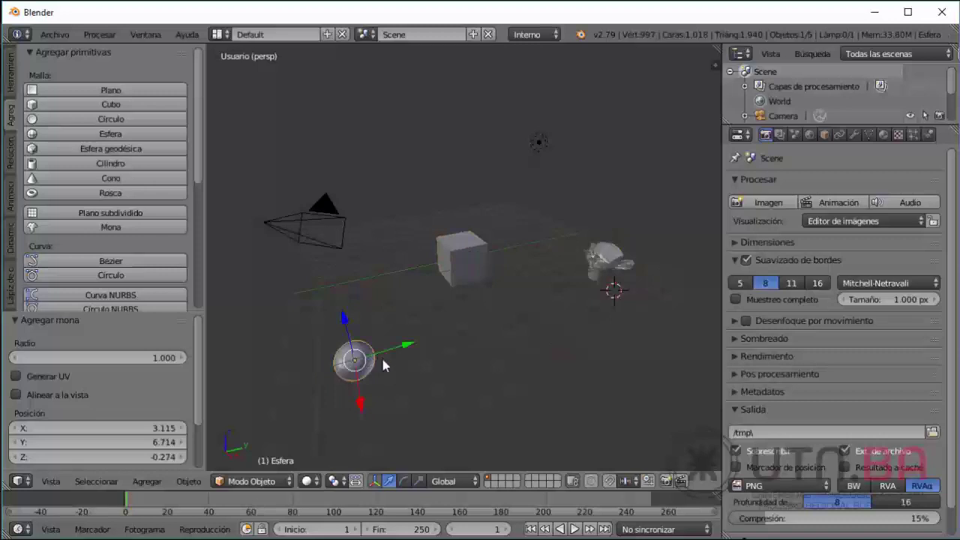
{"action": "left_click_drag", "start_coordinate": [405, 352], "coordinate": [435, 365]}
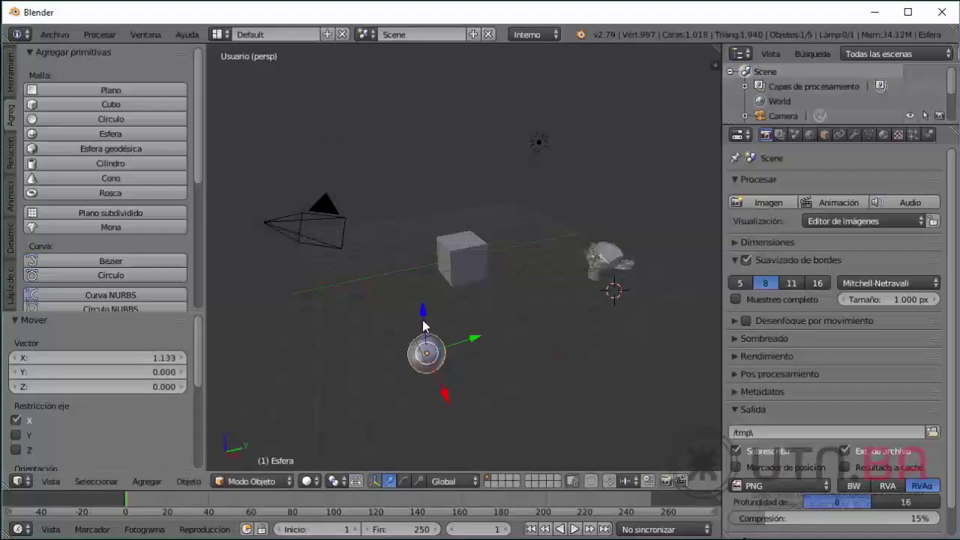
{"action": "left_click_drag", "start_coordinate": [423, 313], "coordinate": [432, 131]}
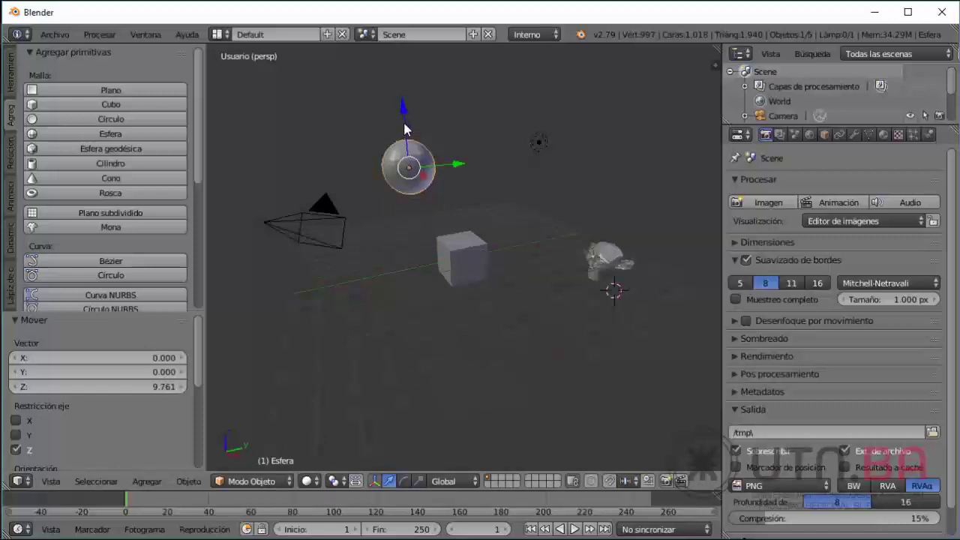
Move the sphere freely down beside the cube and shift it along the Y and X axes until it sits in front of the cube
{"action": "key", "text": "g"}
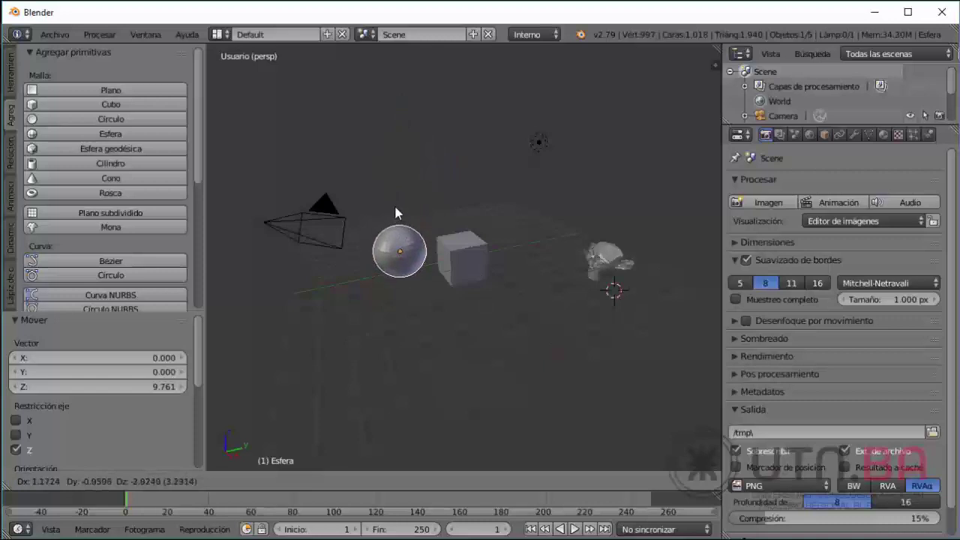
{"action": "left_click", "coordinate": [396, 213]}
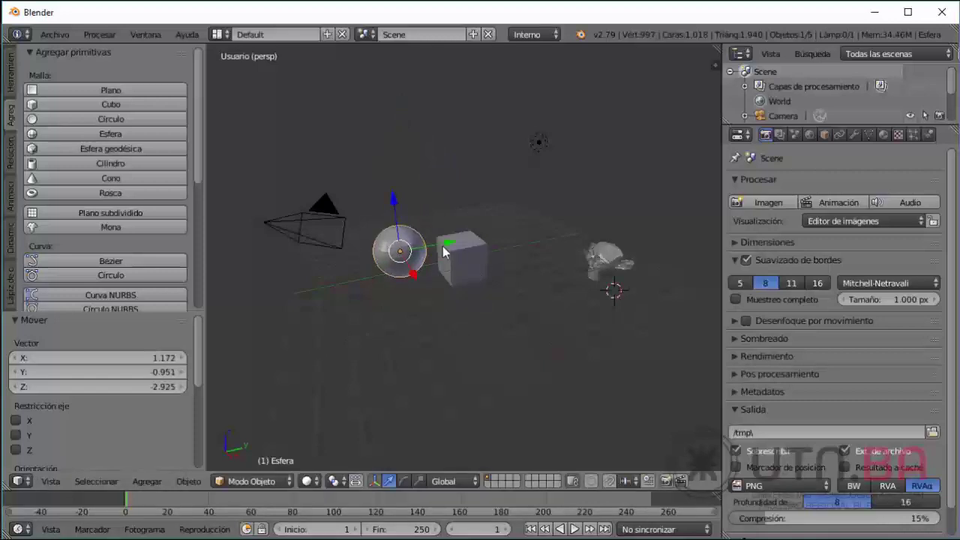
{"action": "left_click_drag", "start_coordinate": [448, 249], "coordinate": [387, 237]}
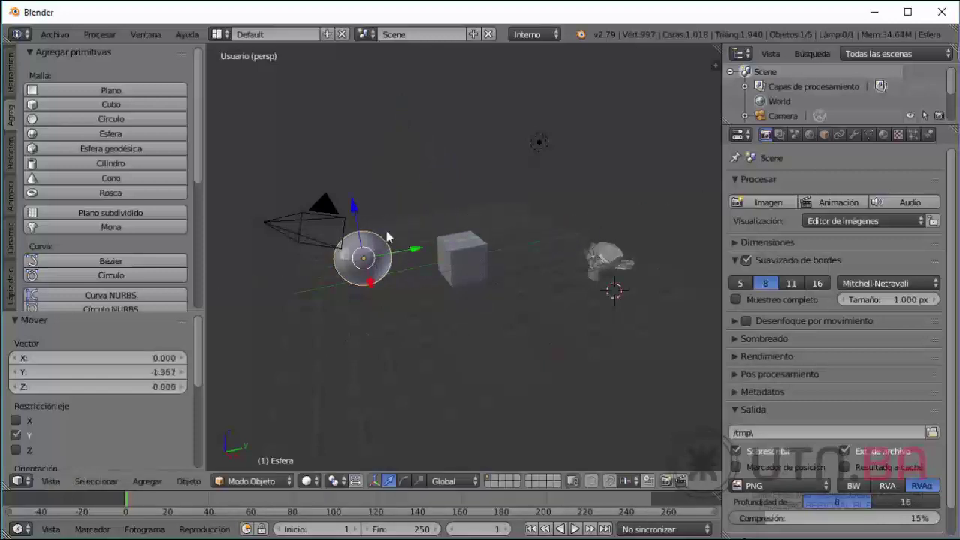
{"action": "left_click_drag", "start_coordinate": [369, 282], "coordinate": [409, 364]}
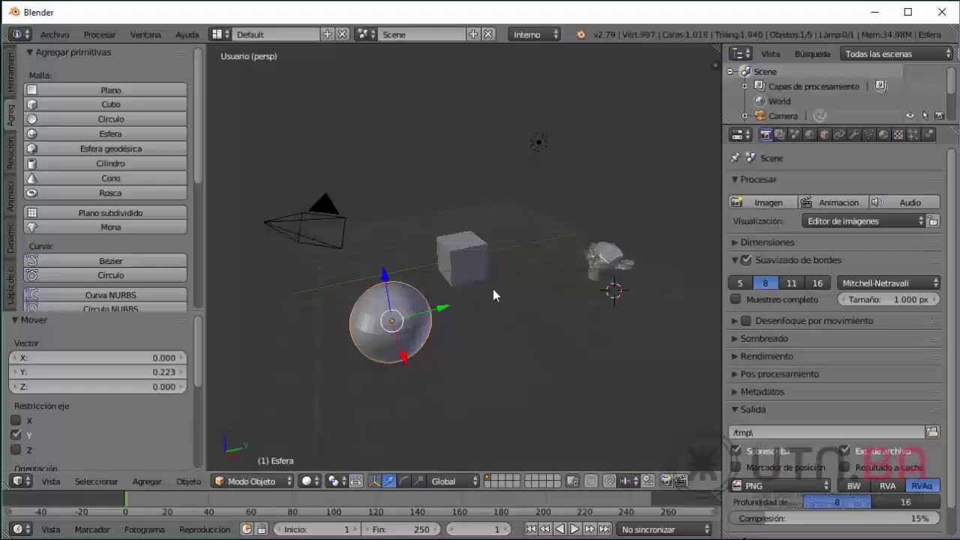
Delete the cube at the centre of the grid
{"action": "left_click", "coordinate": [456, 251]}
{"action": "right_click", "coordinate": [480, 270]}
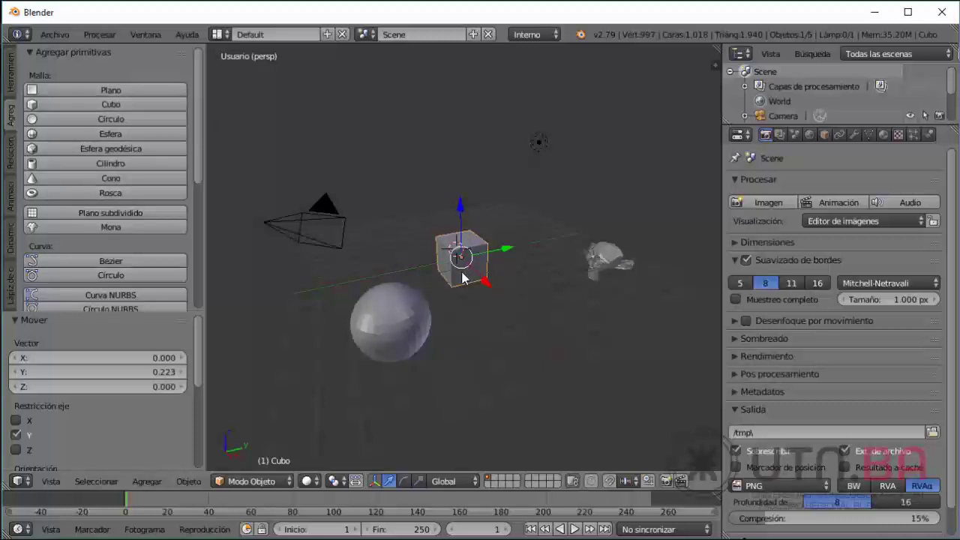
{"action": "key", "text": "x"}
{"action": "key", "text": "x"}
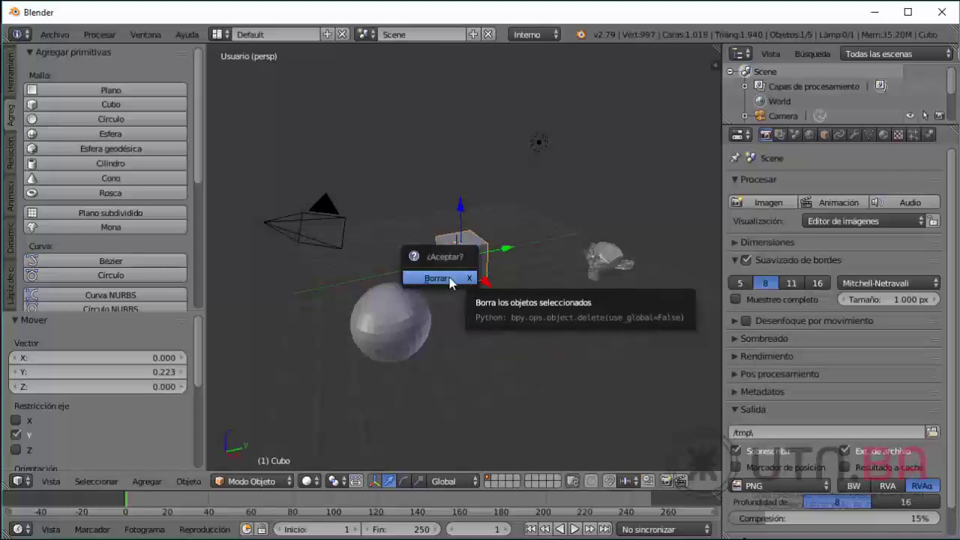
{"action": "left_click", "coordinate": [451, 281]}
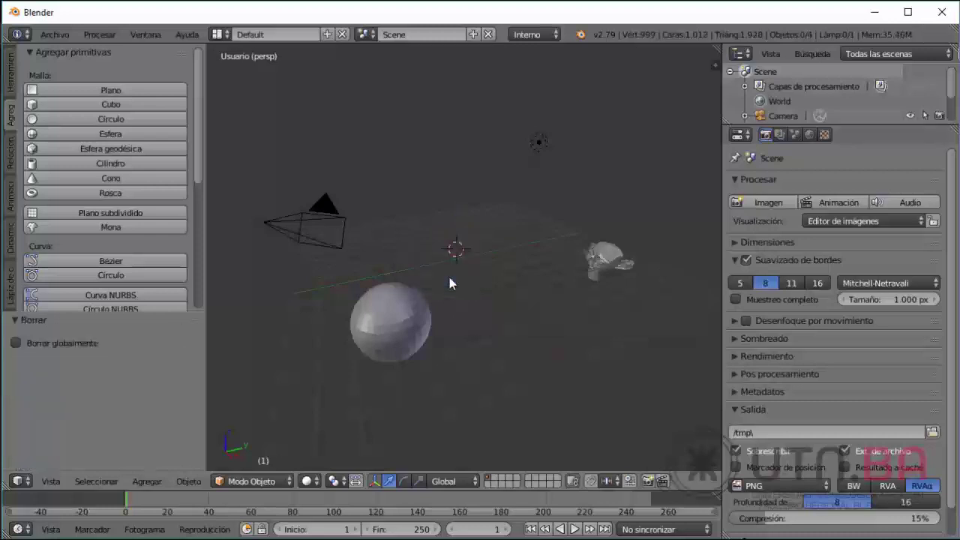
Delete the sphere from the scene
{"action": "right_click", "coordinate": [406, 318]}
{"action": "key", "text": "x"}
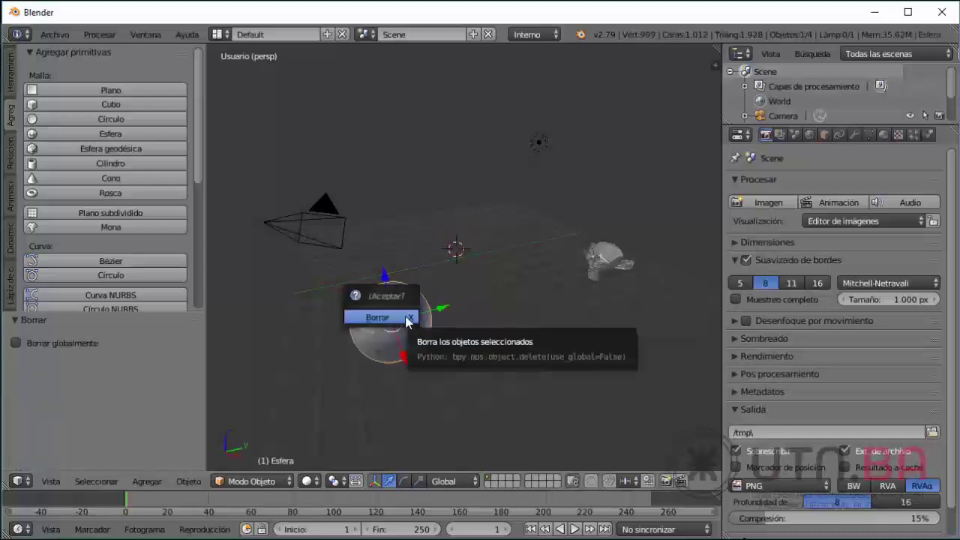
{"action": "left_click", "coordinate": [406, 322]}
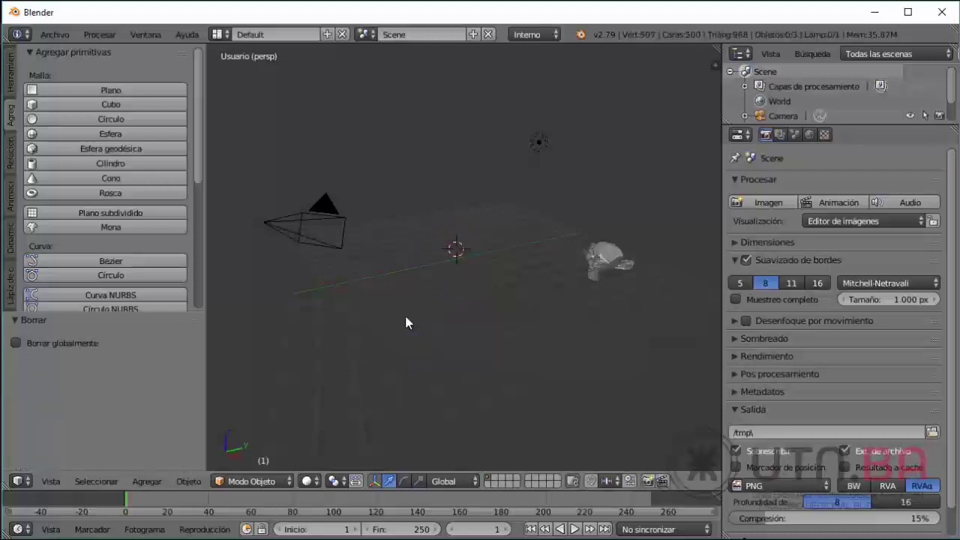
Move the monkey head to the grid's centre, about -6.62 units along the Y axis and about -3.81 units along X
{"action": "right_click", "coordinate": [608, 259]}
{"action": "key", "text": "g"}
{"action": "key", "text": "y"}
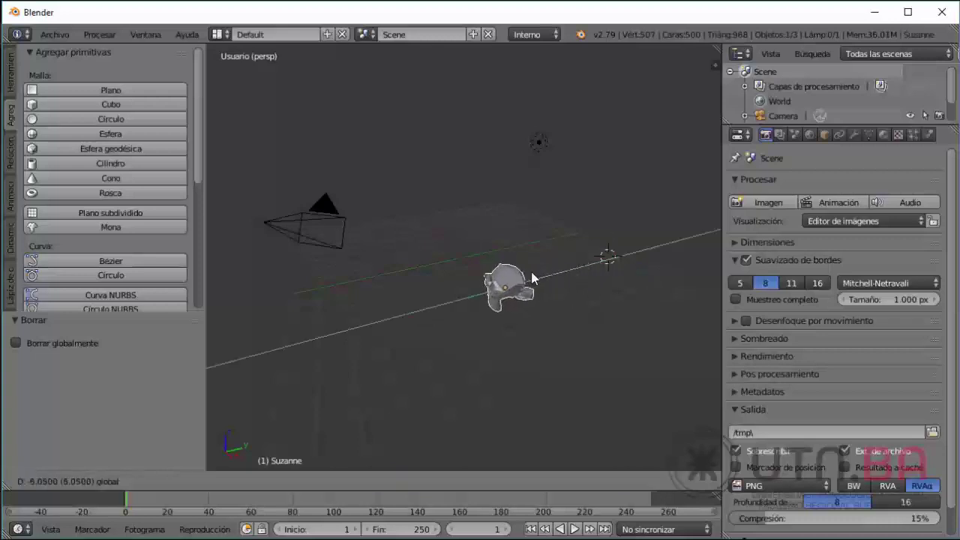
{"action": "left_click", "coordinate": [533, 285]}
{"action": "key", "text": "g"}
{"action": "key", "text": "x"}
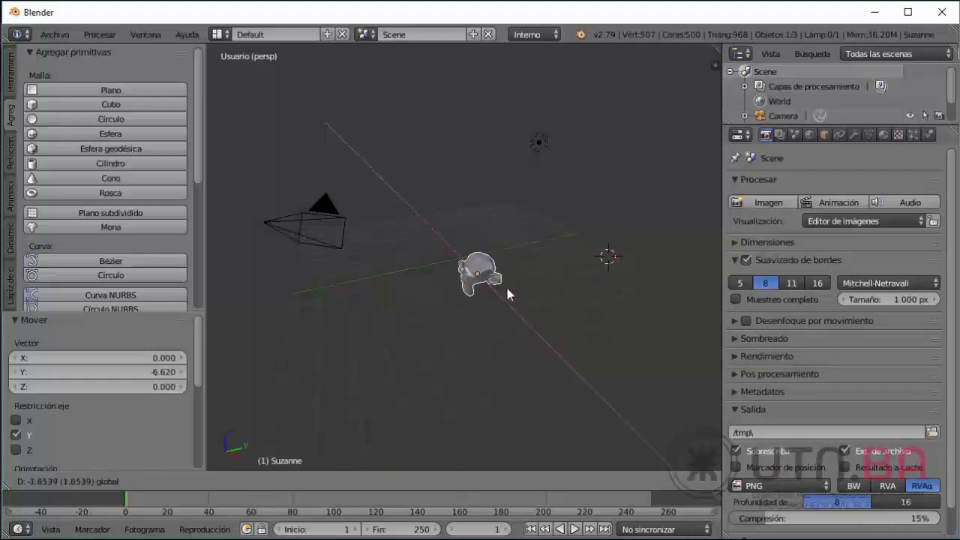
{"action": "left_click", "coordinate": [500, 273]}
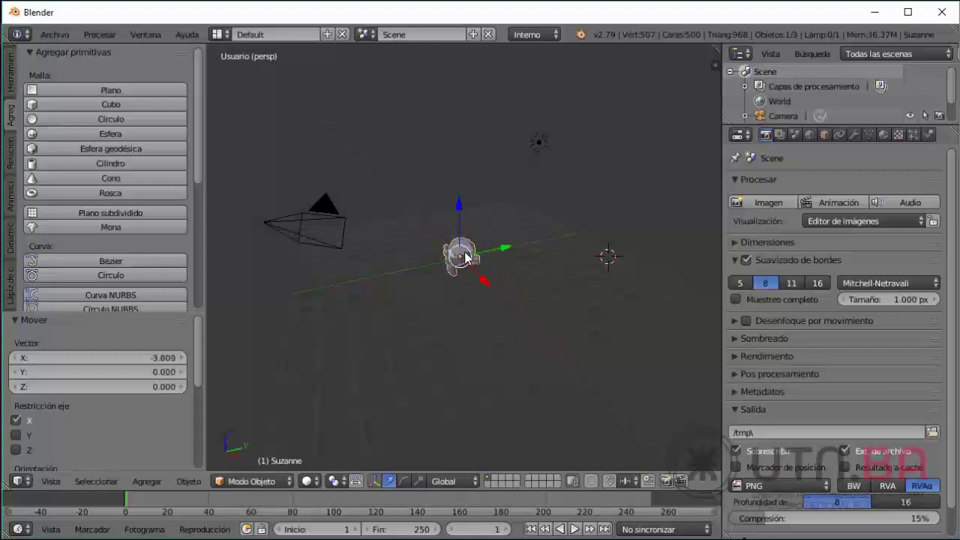
Raise the monkey head about 1.86 units along the Z axis
{"action": "scroll", "coordinate": [465, 257], "scroll_direction": "up", "scroll_amount": 7}
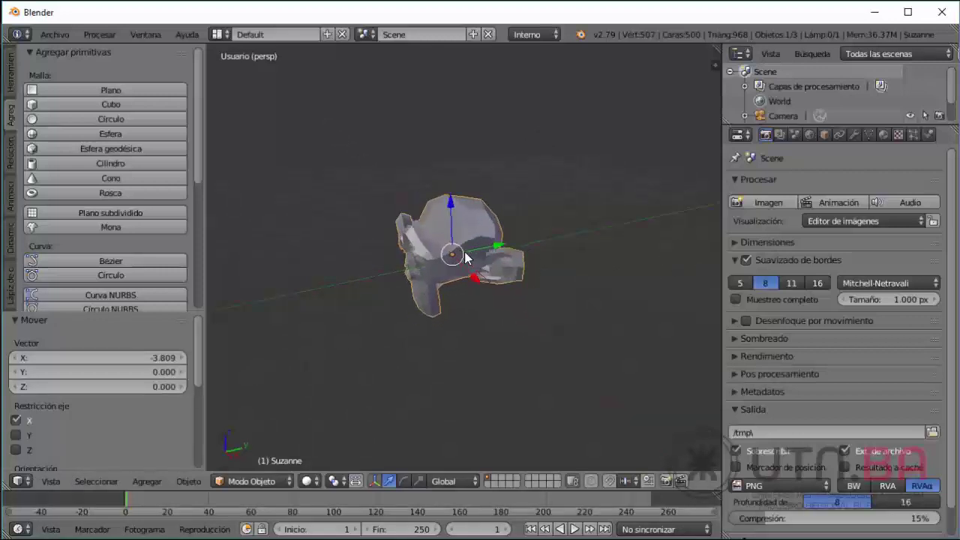
{"action": "scroll", "coordinate": [465, 258], "scroll_direction": "down", "scroll_amount": 5}
{"action": "scroll", "coordinate": [465, 257], "scroll_direction": "up", "scroll_amount": 5}
{"action": "scroll", "coordinate": [464, 257], "scroll_direction": "down", "scroll_amount": 4}
{"action": "scroll", "coordinate": [465, 258], "scroll_direction": "up", "scroll_amount": 3}
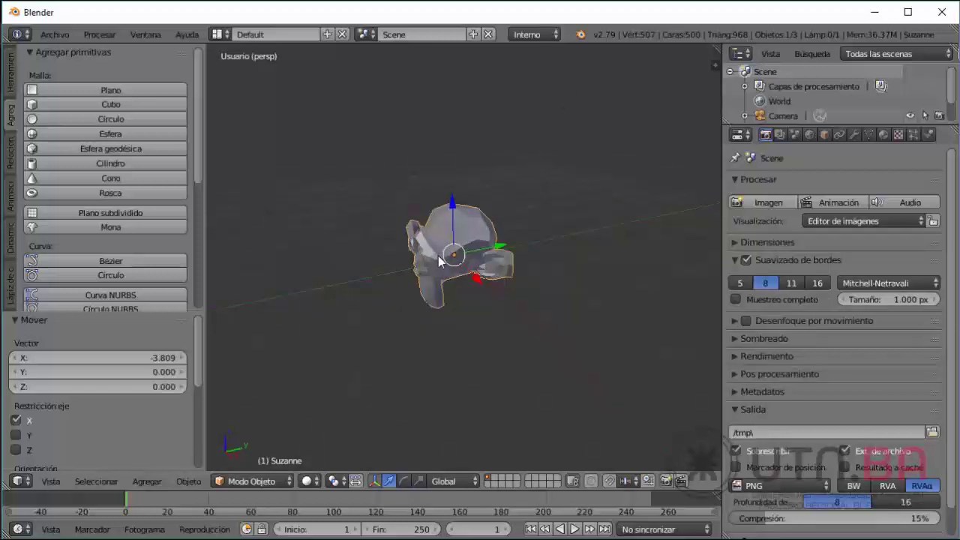
{"action": "middle_click_drag", "start_coordinate": [449, 261], "coordinate": [639, 257]}
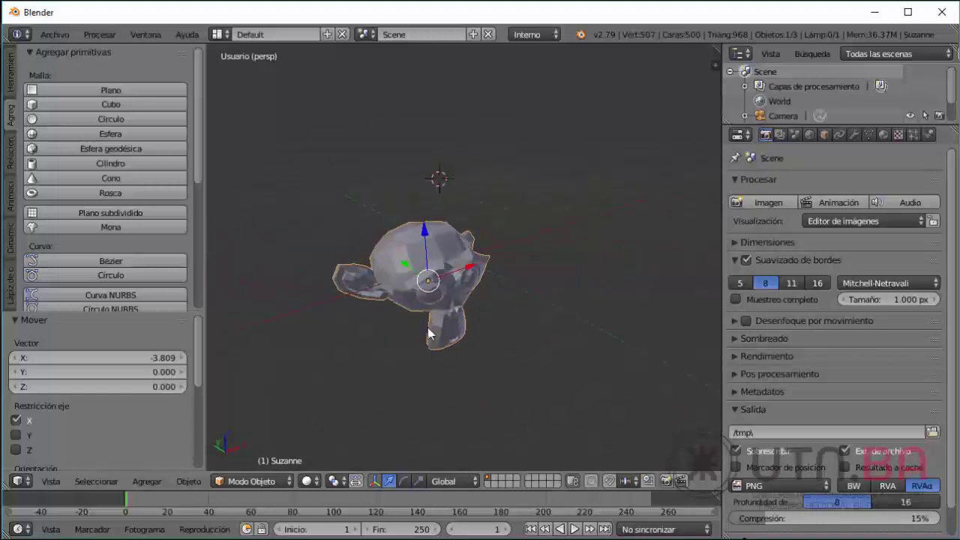
{"action": "key", "text": "g"}
{"action": "key", "text": "z"}
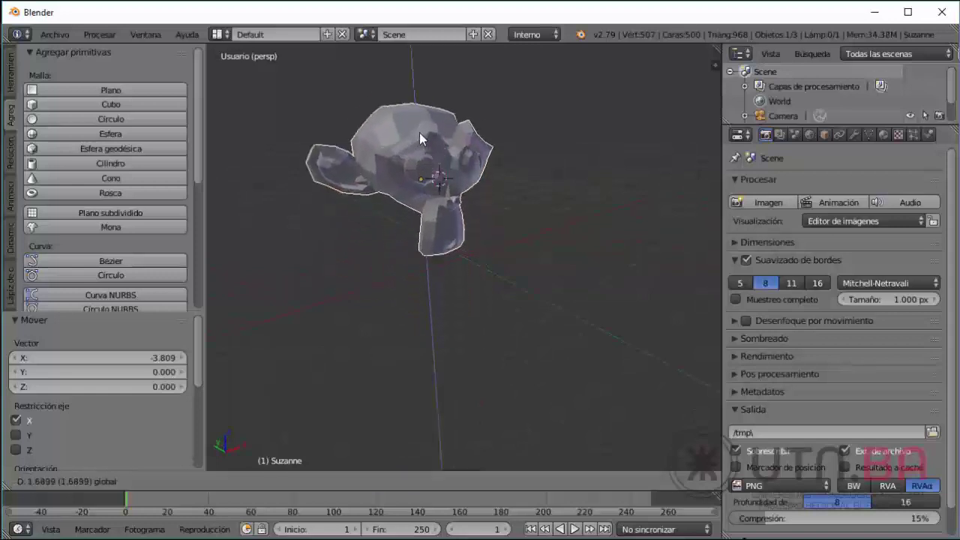
{"action": "left_click", "coordinate": [423, 121]}
{"action": "middle_click_drag", "start_coordinate": [518, 228], "coordinate": [391, 276]}
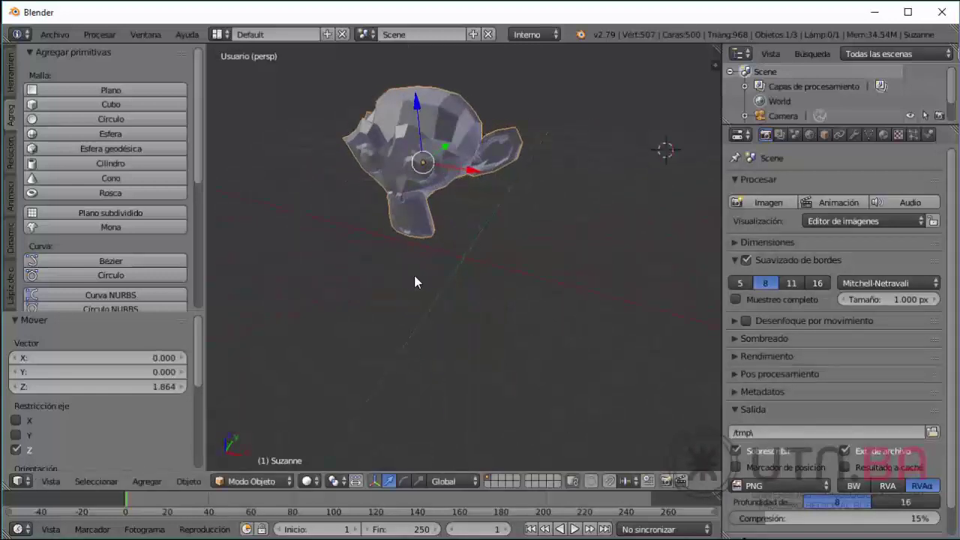
Look through the mesh, curve, lamp and other object types that can be added to the scene
{"action": "mouse_move", "coordinate": [197, 166]}
{"action": "left_mouse_down"}
{"action": "mouse_move", "coordinate": [201, 217]}
{"action": "mouse_move", "coordinate": [203, 165]}
{"action": "left_mouse_up"}
{"action": "scroll", "coordinate": [201, 166], "scroll_direction": "down", "scroll_amount": 1}
{"action": "scroll", "coordinate": [132, 69], "scroll_direction": "up", "scroll_amount": 1}
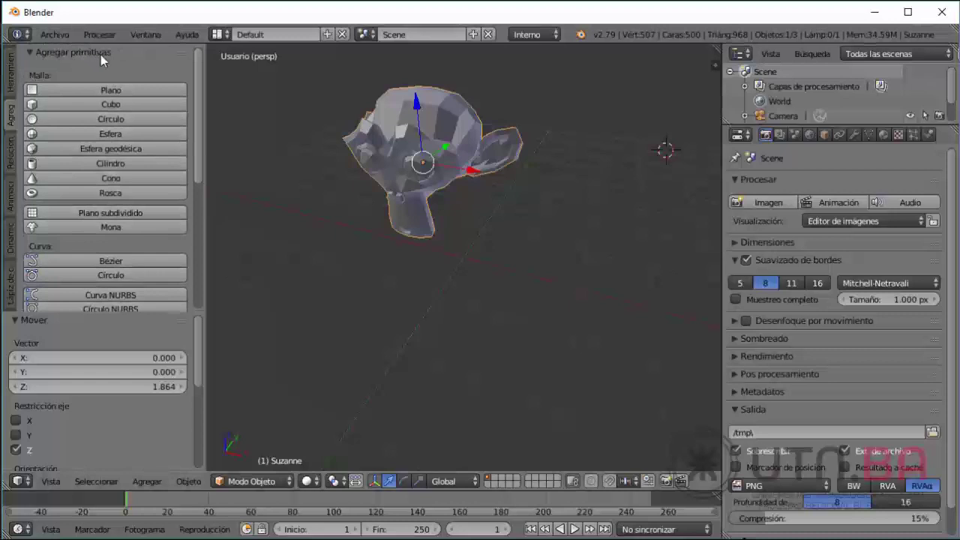
{"action": "left_click_drag", "start_coordinate": [199, 131], "coordinate": [198, 204]}
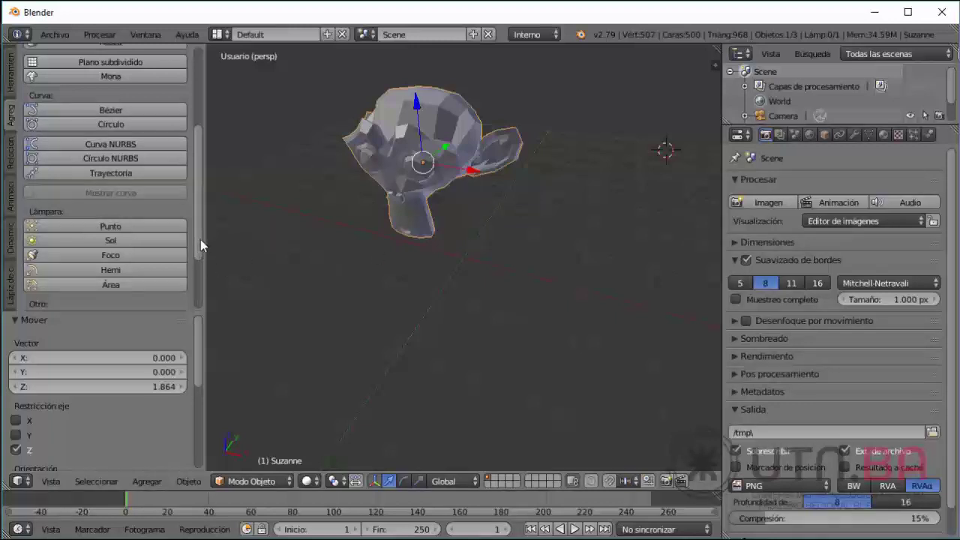
{"action": "left_click_drag", "start_coordinate": [201, 240], "coordinate": [203, 290]}
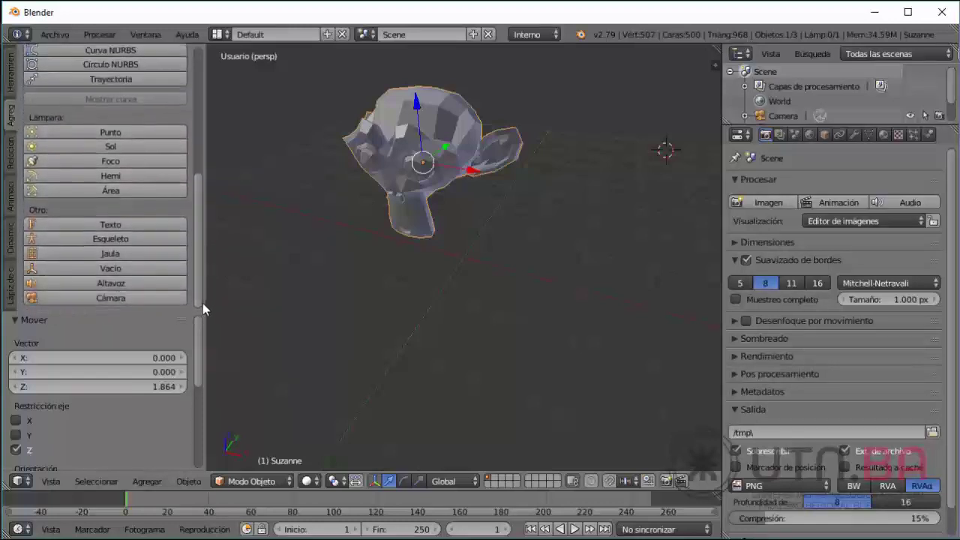
Select the lamp above the monkey head
{"action": "scroll", "coordinate": [510, 229], "scroll_direction": "down", "scroll_amount": 5}
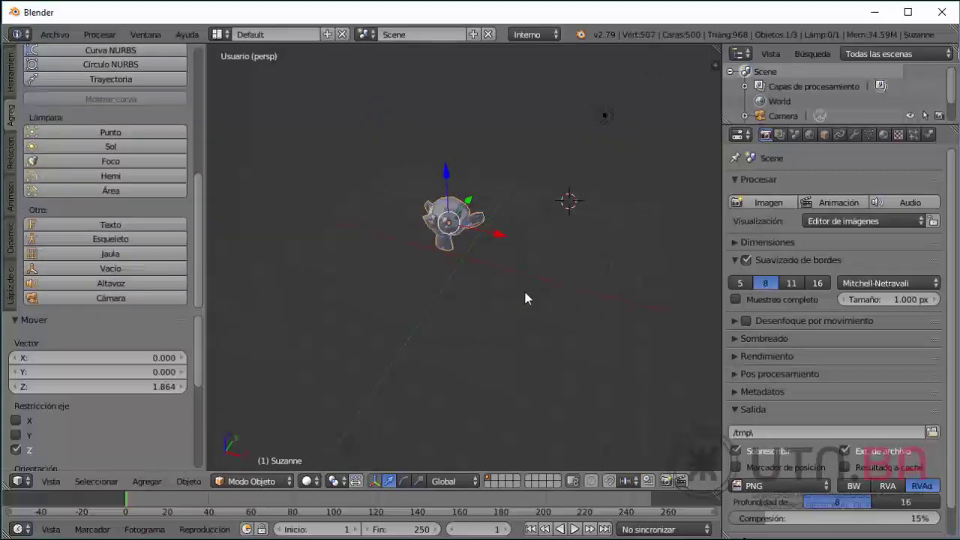
{"action": "middle_click_drag", "start_coordinate": [524, 288], "coordinate": [581, 98]}
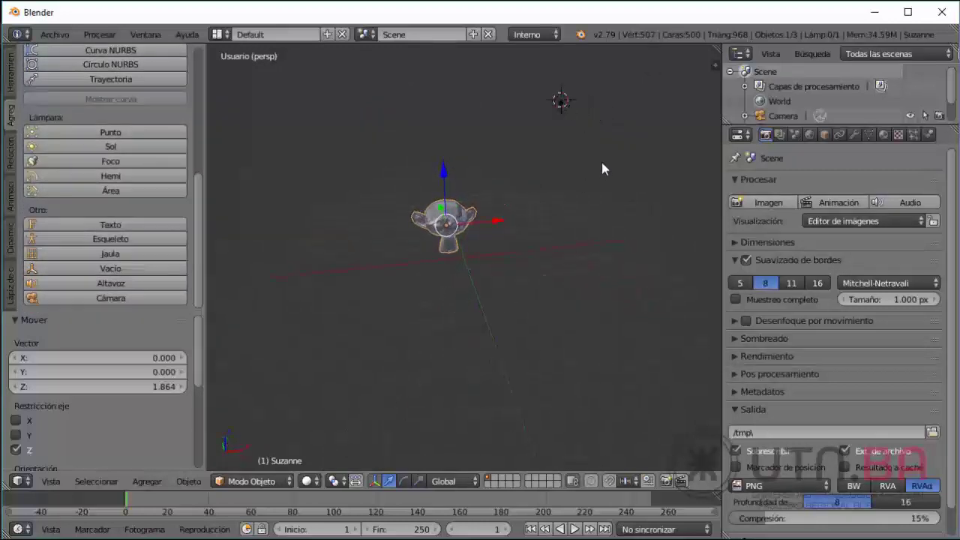
{"action": "right_click", "coordinate": [559, 102]}
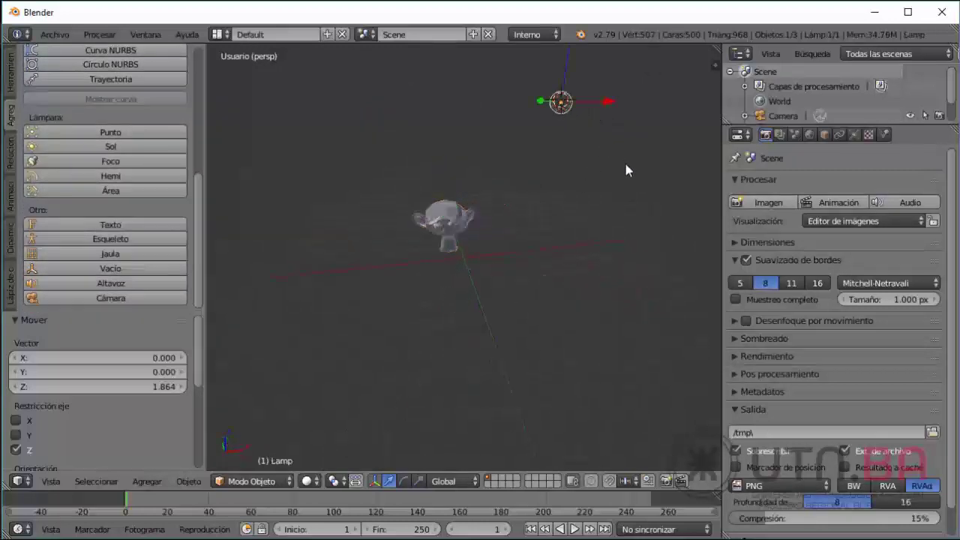
{"action": "middle_click_drag", "start_coordinate": [633, 212], "coordinate": [596, 223]}
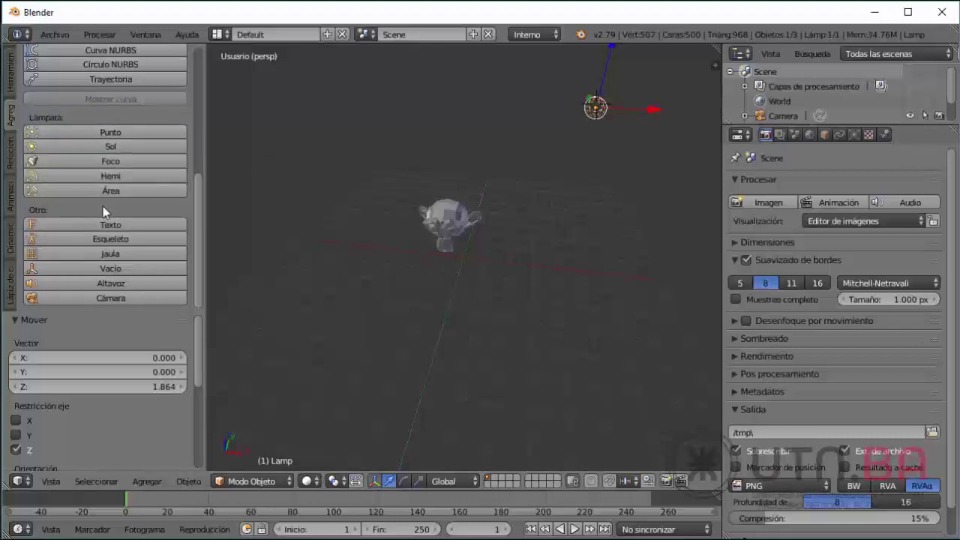
Add a Sun lamp at a new 3D cursor position beside the monkey head and raise it about 3.46 units along Z
{"action": "left_click", "coordinate": [594, 210]}
{"action": "left_click", "coordinate": [330, 237]}
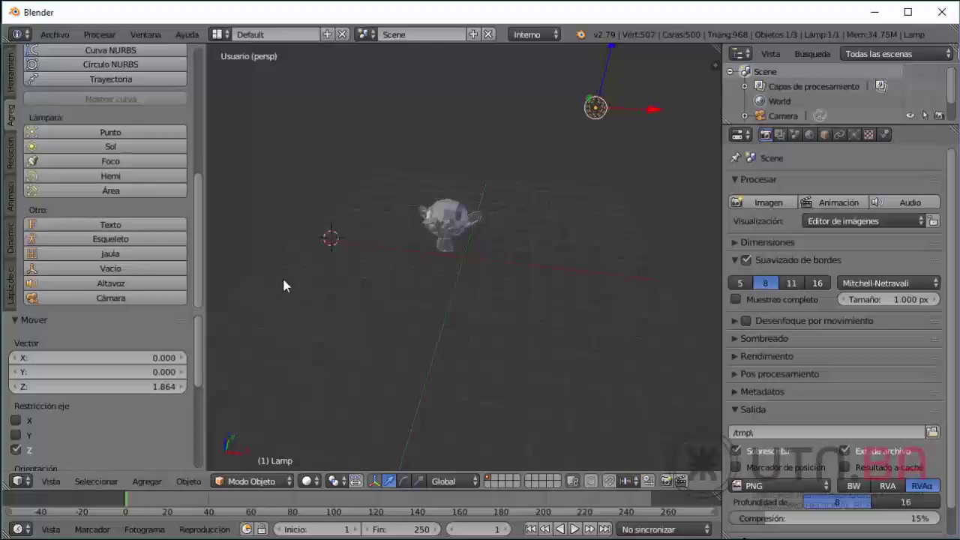
{"action": "left_click", "coordinate": [108, 145]}
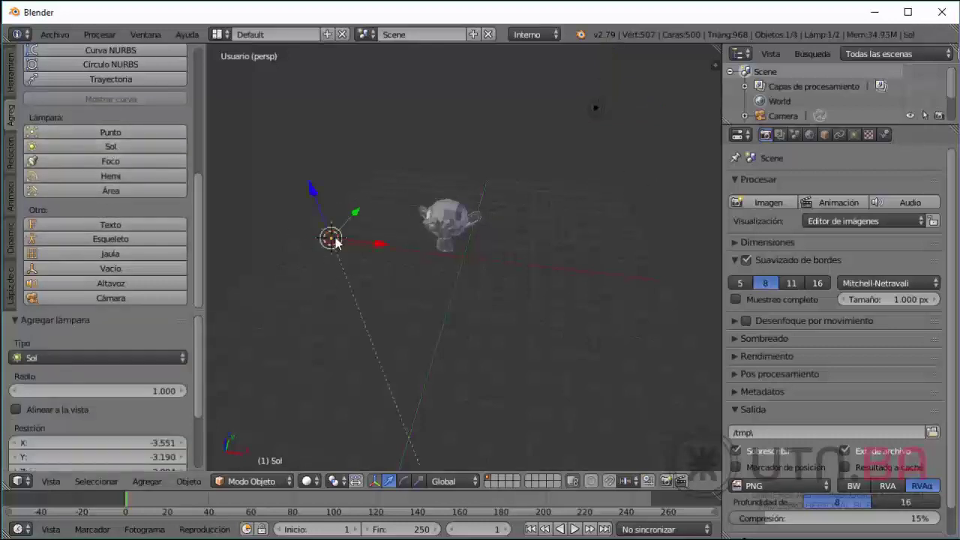
{"action": "left_click_drag", "start_coordinate": [321, 219], "coordinate": [261, 96]}
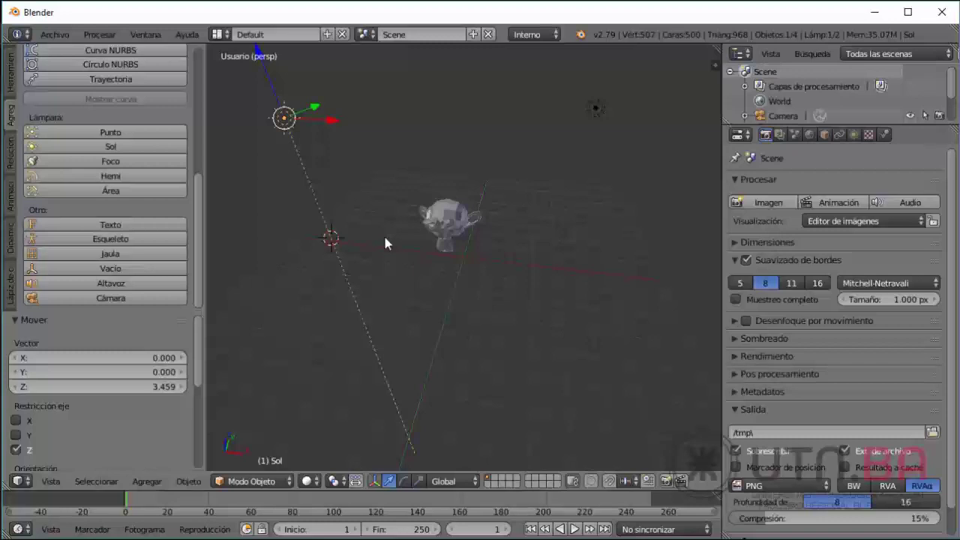
Delete the Sun lamp and return to the mesh primitives in the list of addable objects
{"action": "key", "text": "x"}
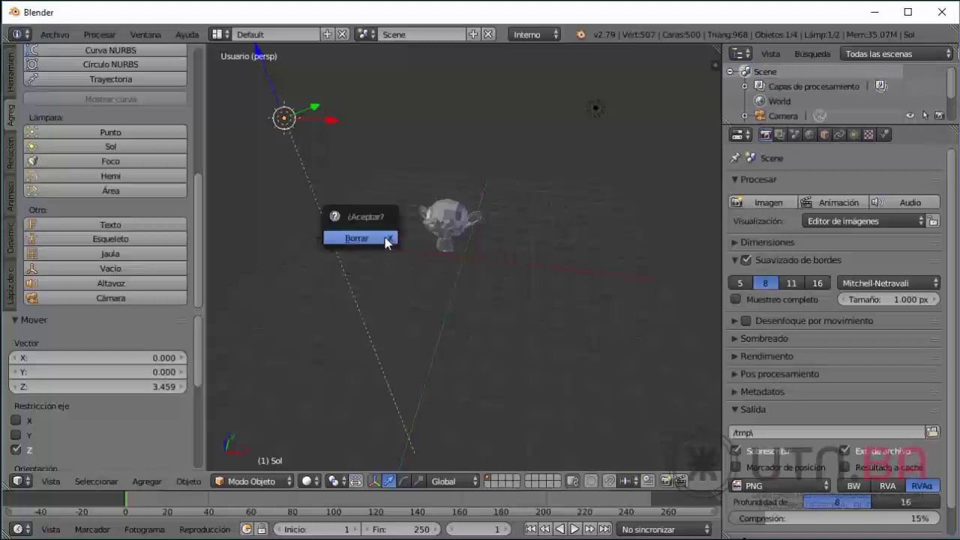
{"action": "left_click", "coordinate": [386, 238]}
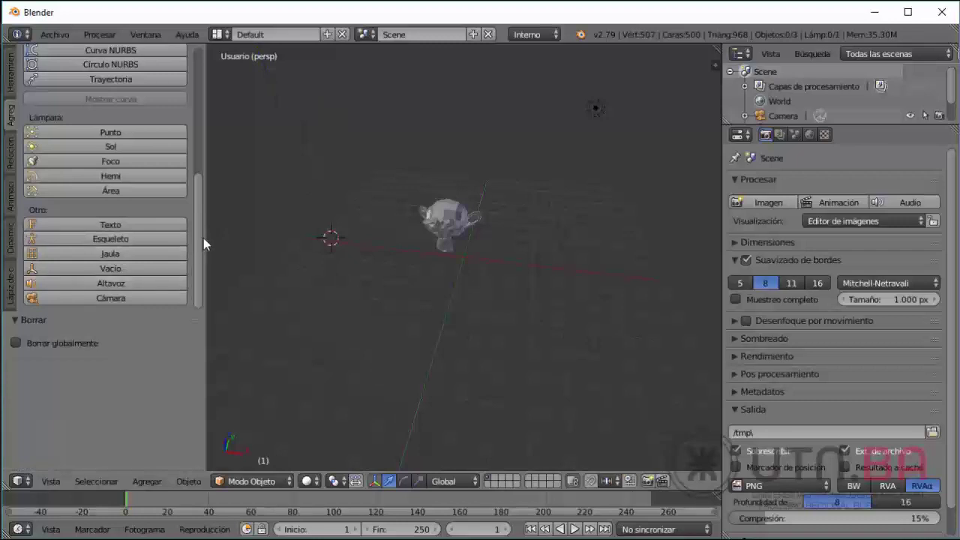
{"action": "scroll", "coordinate": [199, 225], "scroll_direction": "up", "scroll_amount": 2}
{"action": "scroll", "coordinate": [200, 227], "scroll_direction": "down", "scroll_amount": 2}
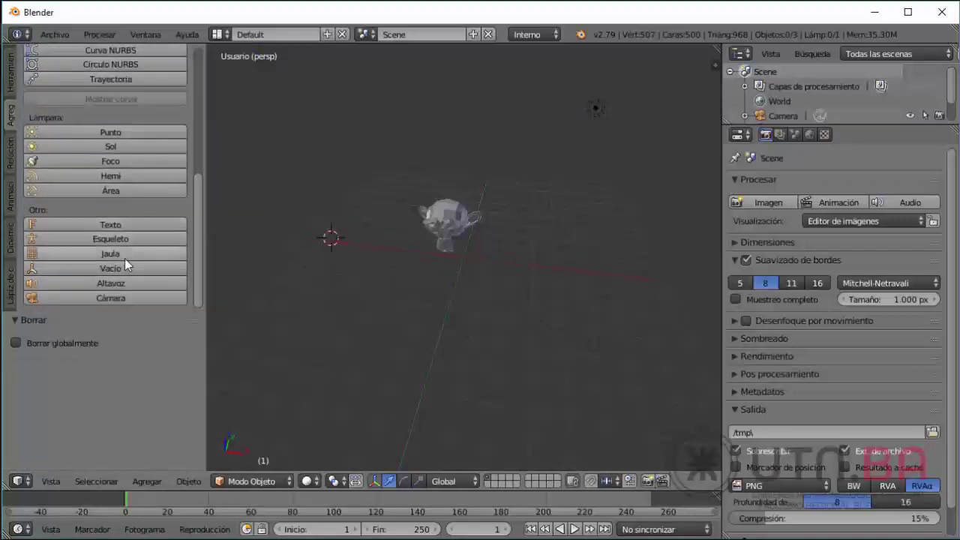
{"action": "left_click_drag", "start_coordinate": [192, 251], "coordinate": [203, 102]}
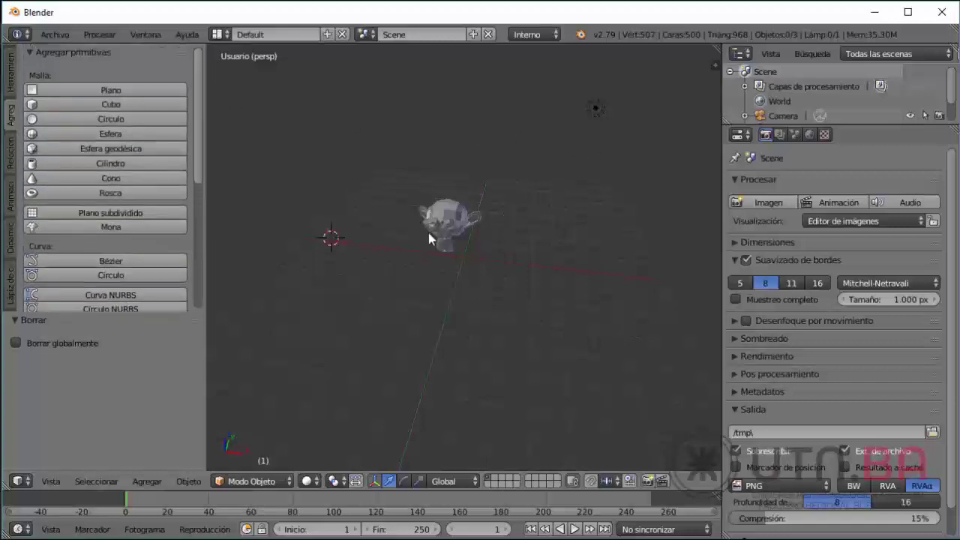
Select the monkey head, show the transformation tools, and move the head about 1.48 units along the X axis
{"action": "scroll", "coordinate": [443, 231], "scroll_direction": "up", "scroll_amount": 3}
{"action": "scroll", "coordinate": [457, 218], "scroll_direction": "down", "scroll_amount": 2}
{"action": "scroll", "coordinate": [452, 204], "scroll_direction": "up", "scroll_amount": 4}
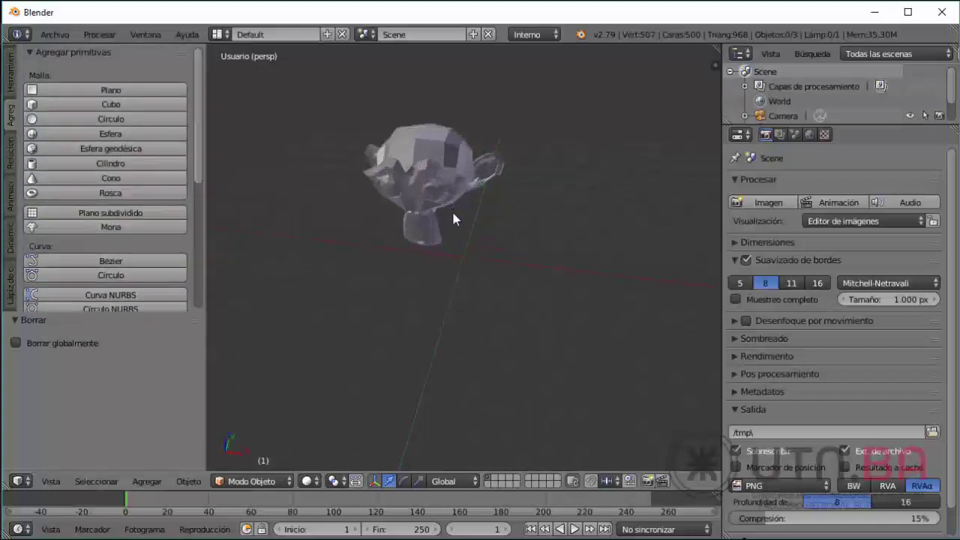
{"action": "right_click", "coordinate": [455, 217]}
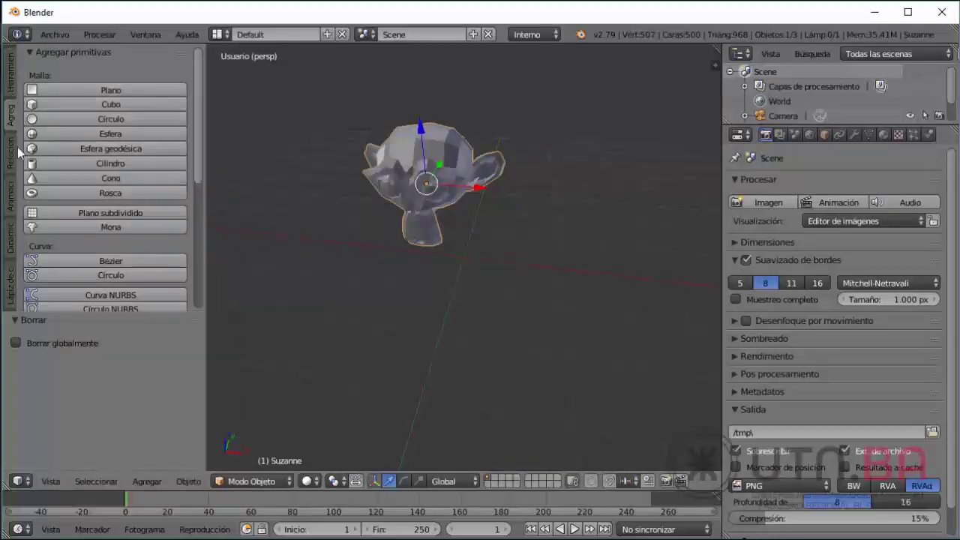
{"action": "left_click", "coordinate": [10, 81]}
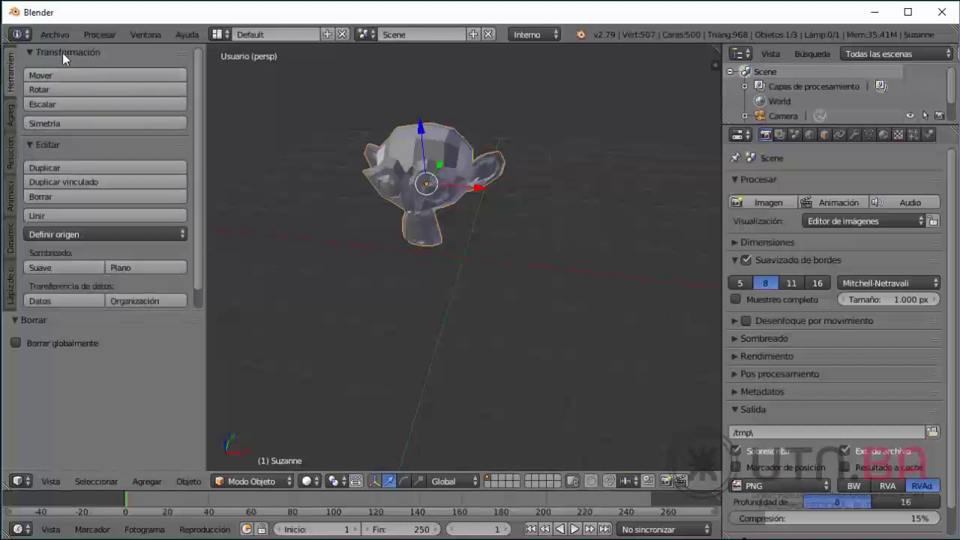
{"action": "key", "text": "g"}
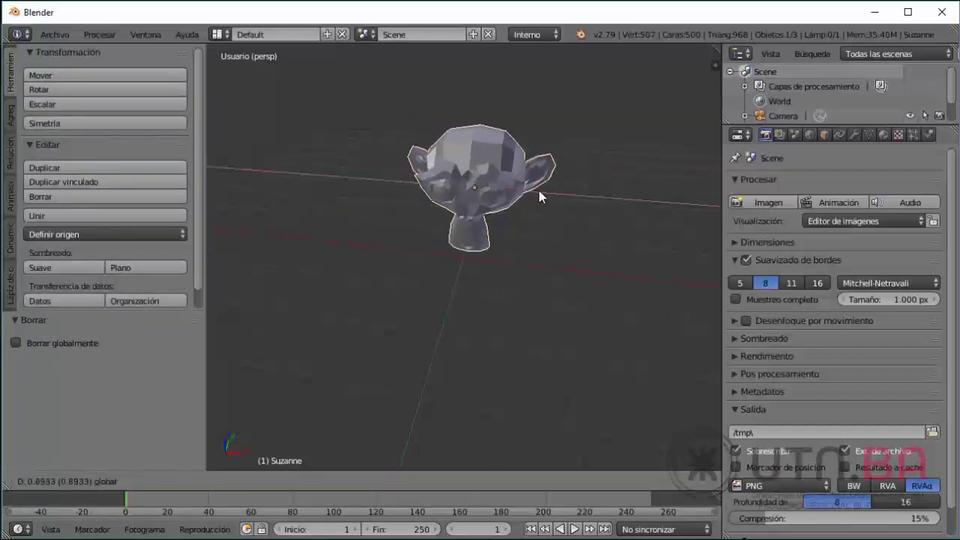
{"action": "key", "text": "x"}
{"action": "left_click", "coordinate": [551, 194]}
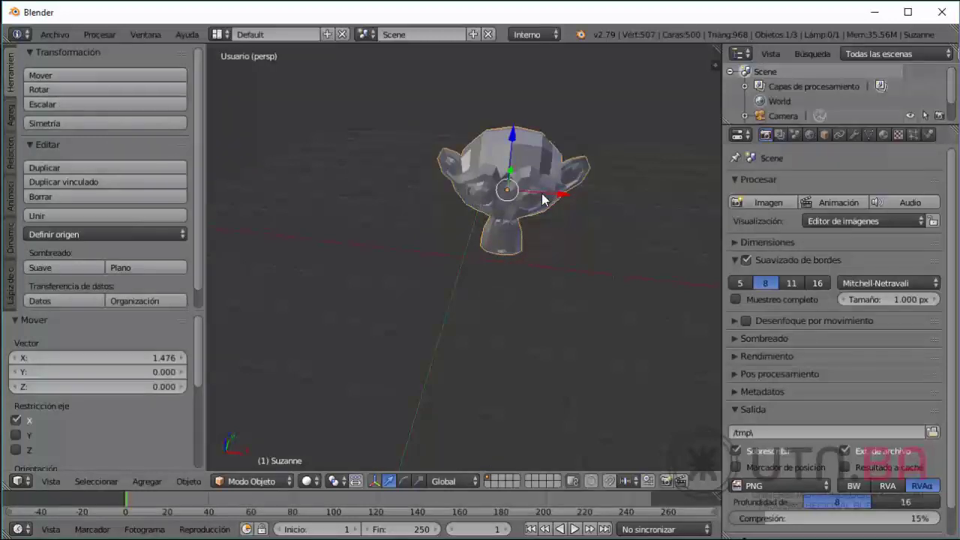
Try moving the monkey head freely with the Move tool, and cancel the move
{"action": "middle_click_drag", "start_coordinate": [636, 254], "coordinate": [565, 262]}
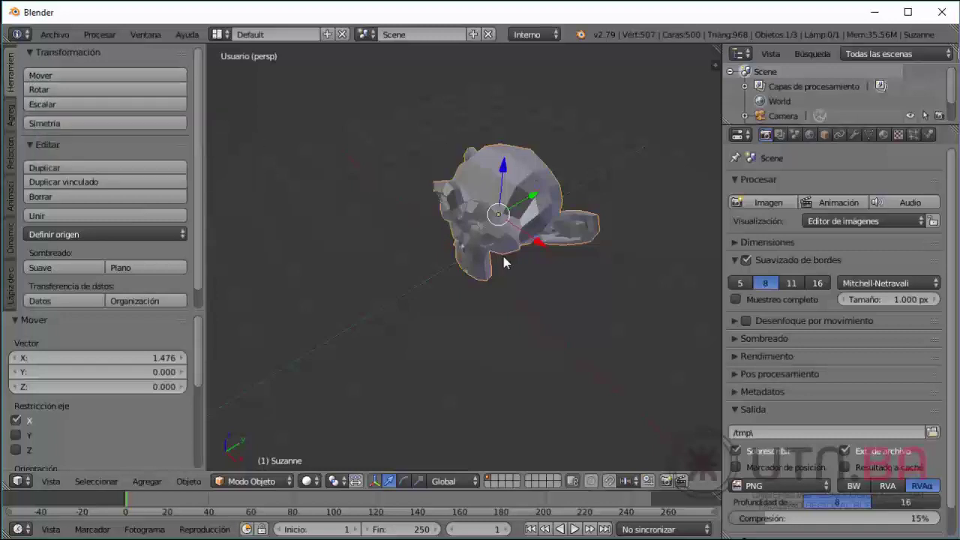
{"action": "left_click", "coordinate": [39, 75]}
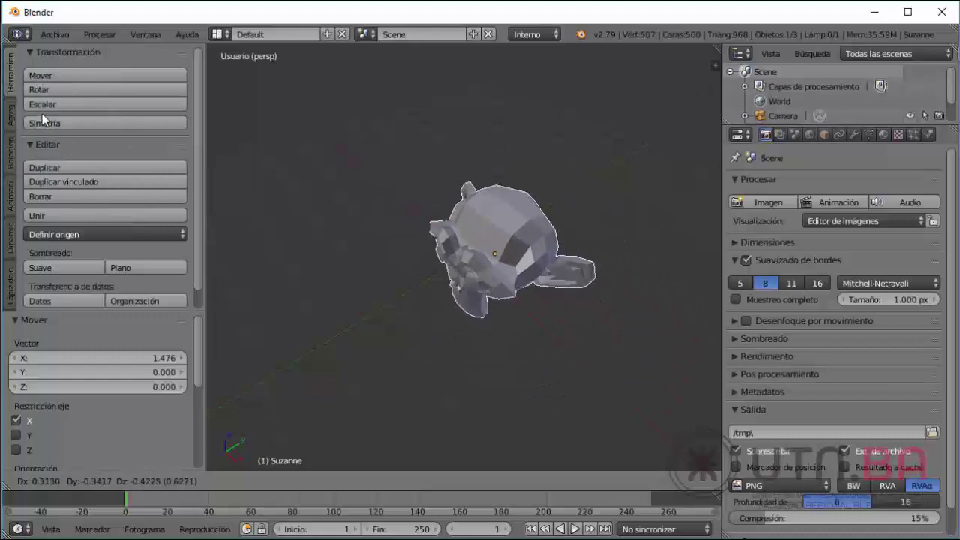
{"action": "key", "text": "Escape"}
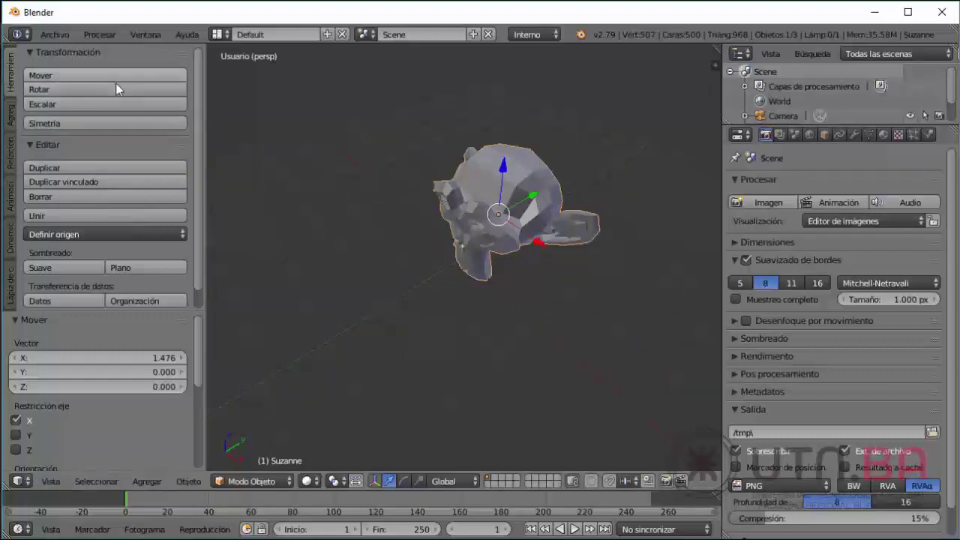
Try rotating the monkey head freely by about 794°, and undo the rotation
{"action": "left_click", "coordinate": [54, 84]}
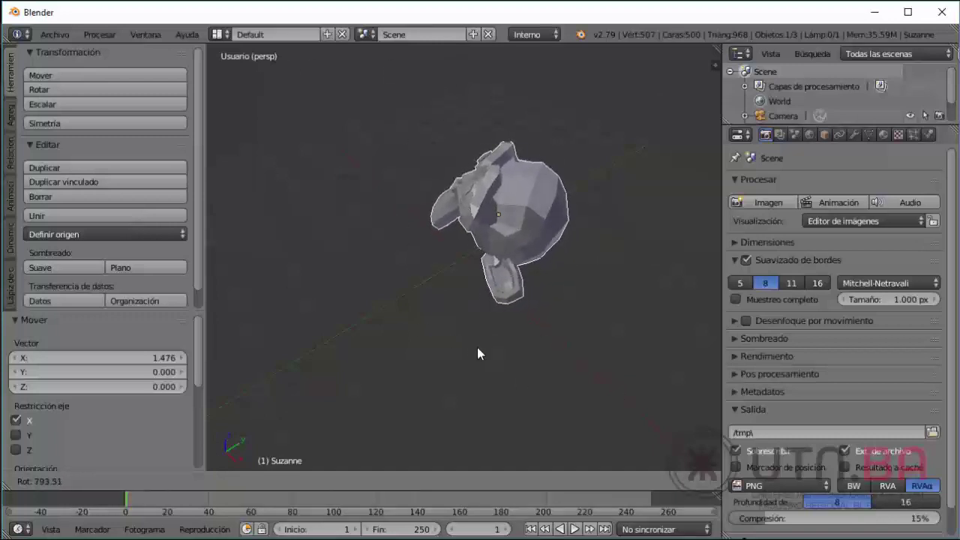
{"action": "left_click", "coordinate": [491, 394]}
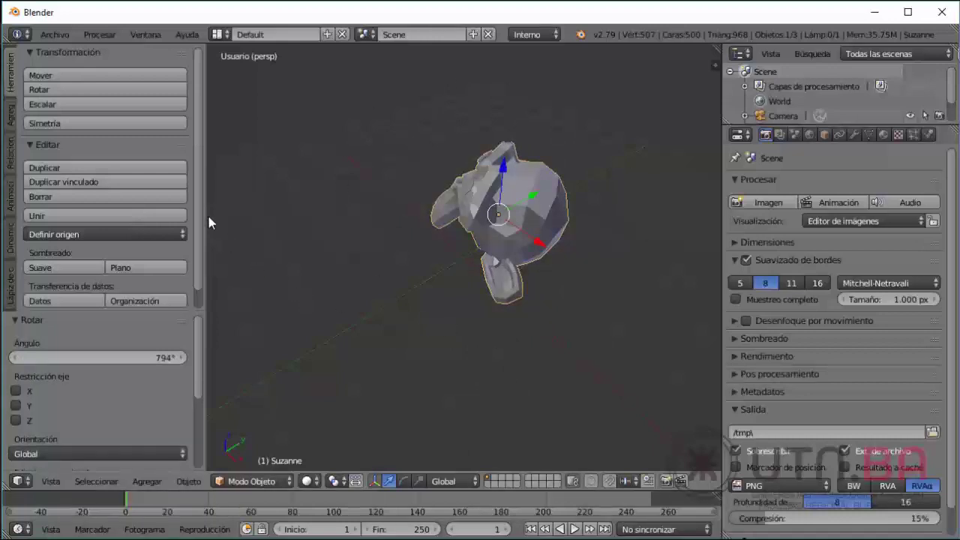
{"action": "key", "text": "ctrl+z"}
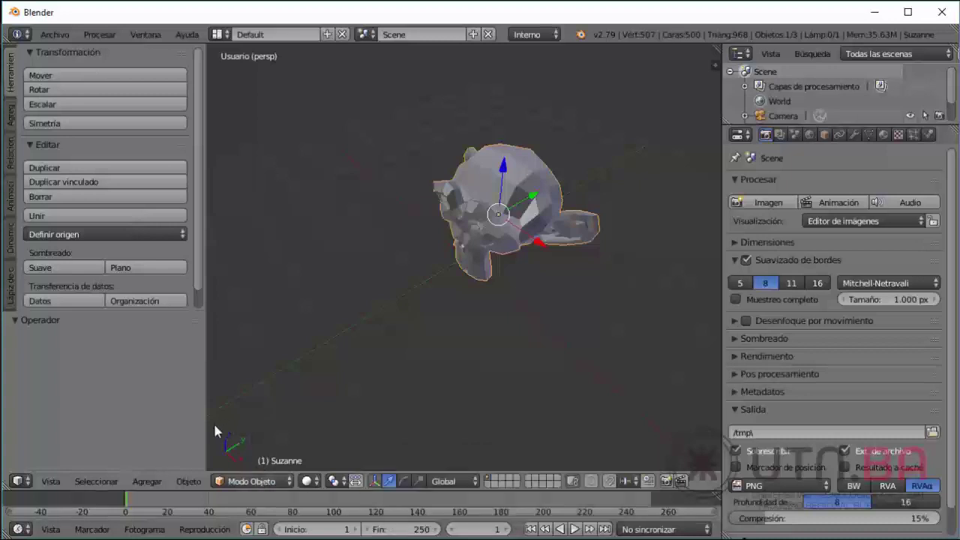
Rotate the monkey head with the rotation manipulator, about 78° around the Z axis and also around the Y axis
{"action": "left_click", "coordinate": [404, 480]}
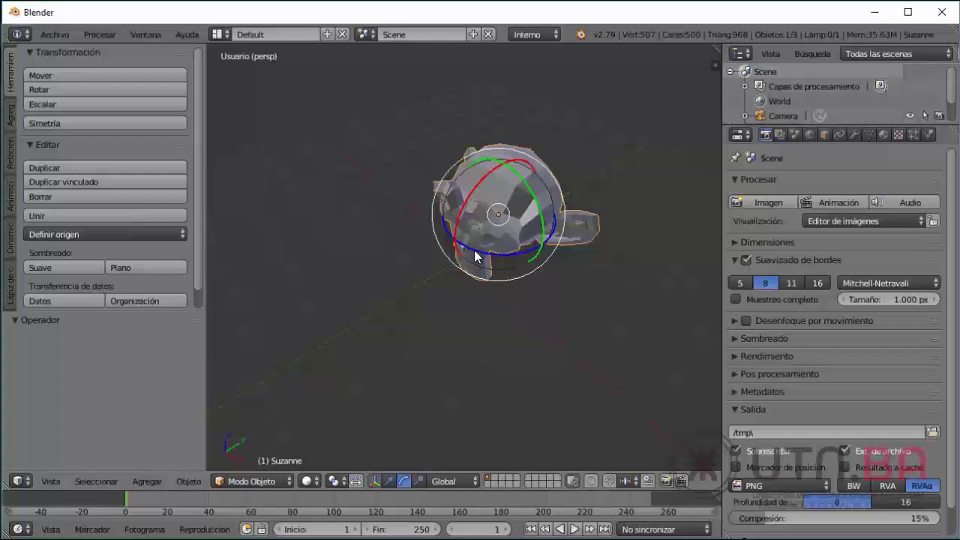
{"action": "left_click_drag", "start_coordinate": [480, 252], "coordinate": [529, 259]}
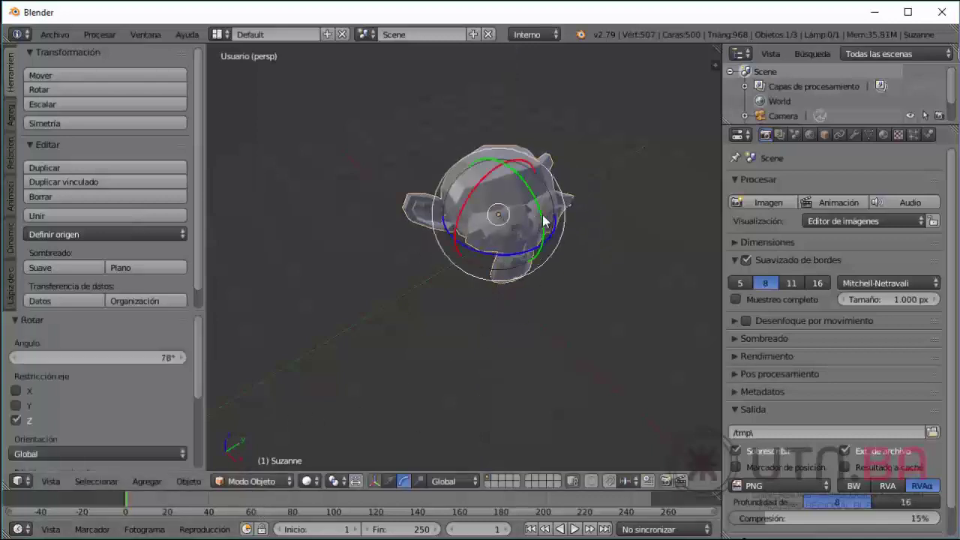
{"action": "left_click_drag", "start_coordinate": [542, 214], "coordinate": [531, 186]}
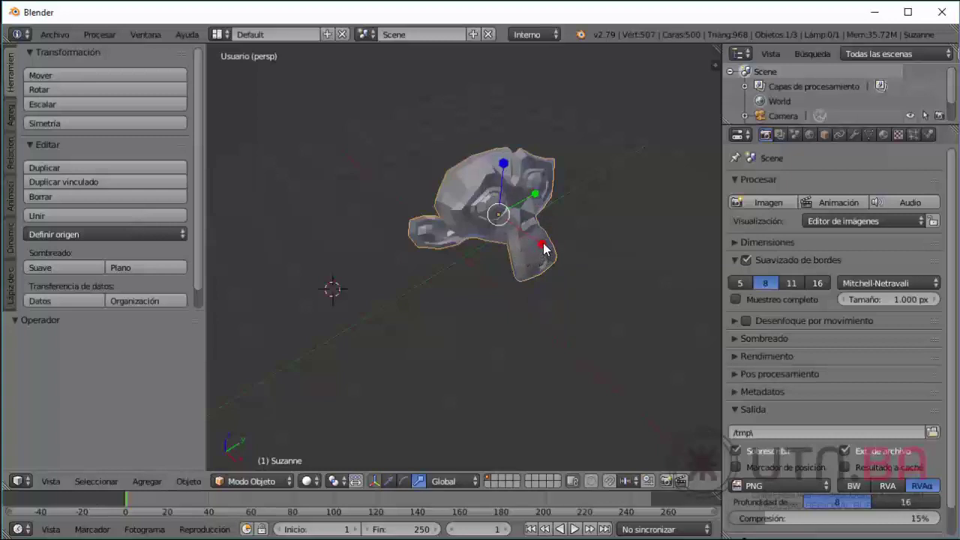
Try scaling the monkey head by a factor of about 2.47 along the X axis, and undo it
{"action": "key", "text": "s"}
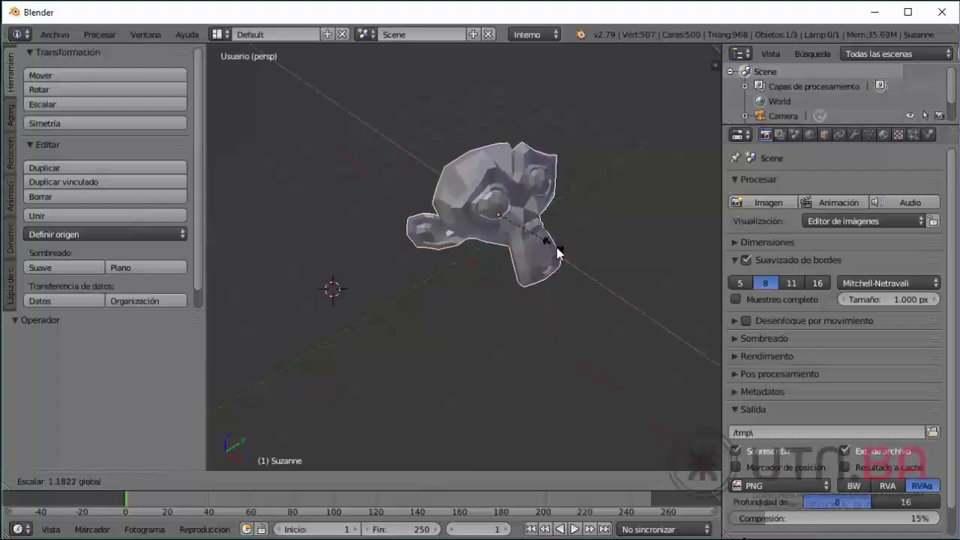
{"action": "left_click", "coordinate": [597, 306]}
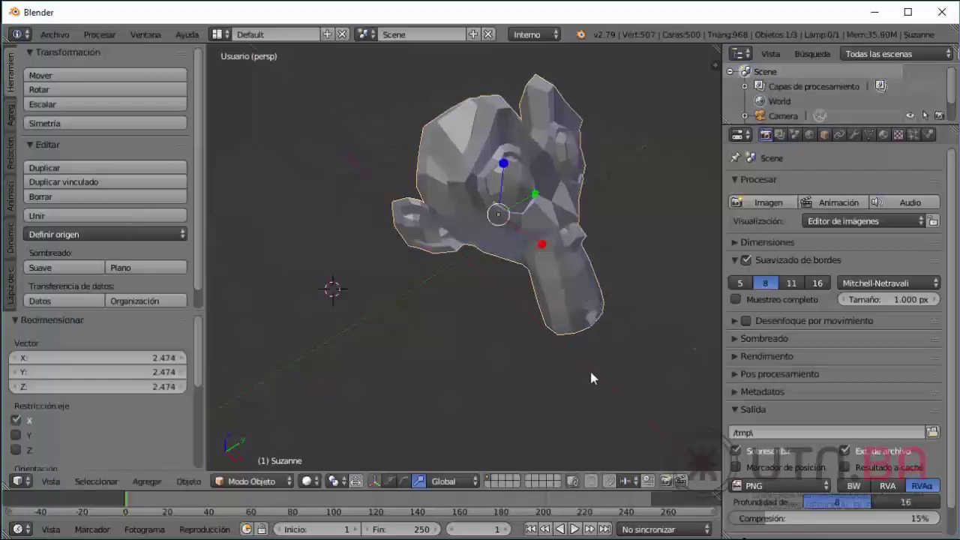
{"action": "key", "text": "ctrl+z"}
Try scaling the monkey head along the Y axis, and undo it
{"action": "key", "text": "s"}
{"action": "key", "text": "y"}
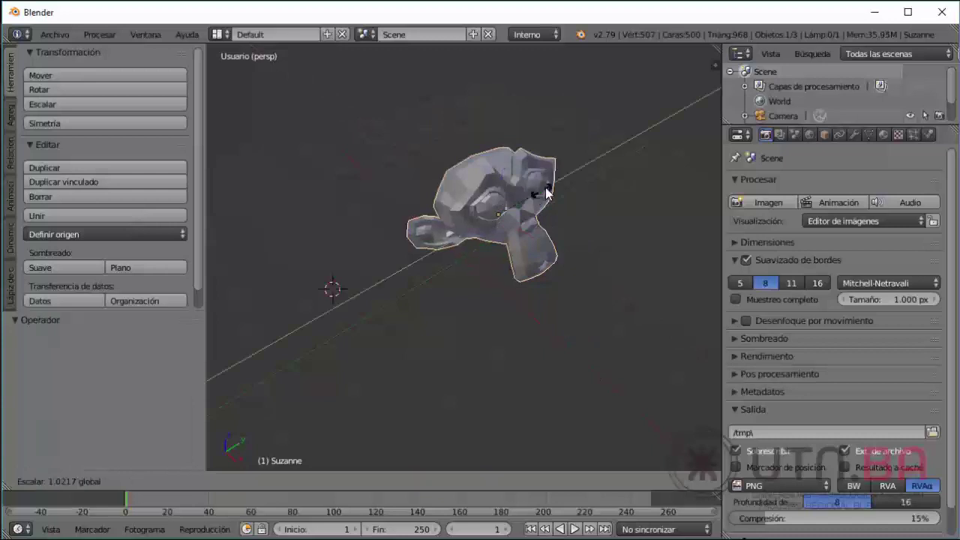
{"action": "left_click", "coordinate": [591, 241]}
{"action": "key", "text": "ctrl+z"}
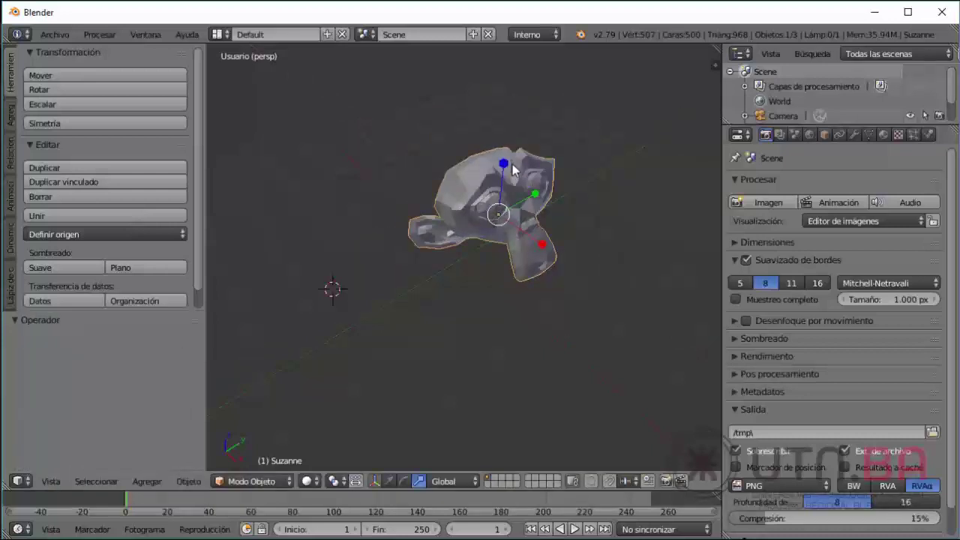
Try scaling the monkey head by a factor of about 2.22 along the Z axis, and undo it
{"action": "key", "text": "s"}
{"action": "key", "text": "z"}
{"action": "left_click", "coordinate": [608, 298]}
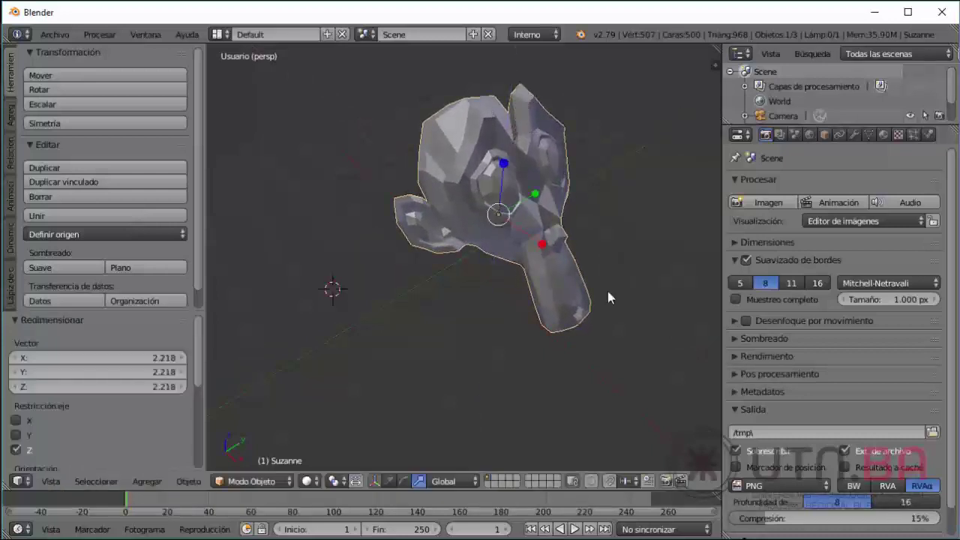
{"action": "key", "text": "ctrl+z"}
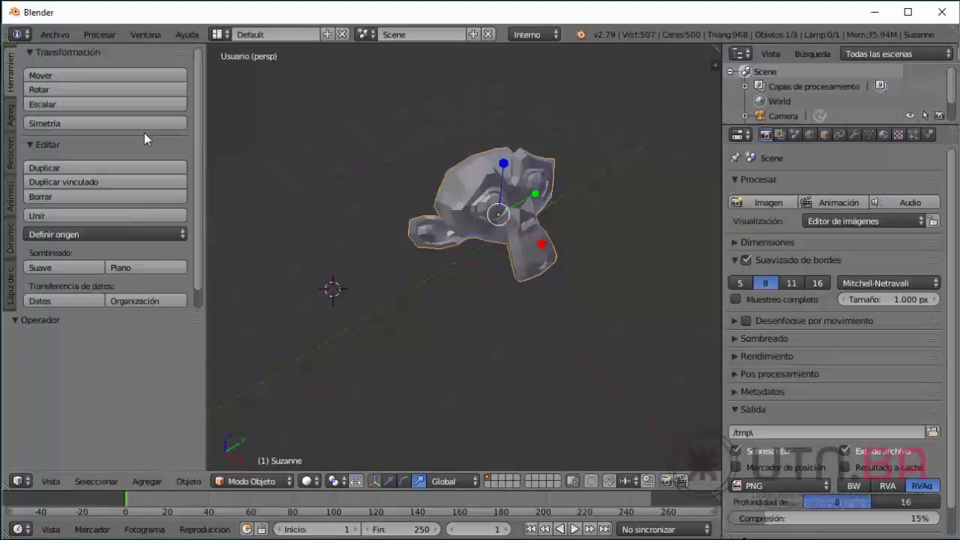
Scale the monkey head uniformly by a factor of about 2.06
{"action": "left_click", "coordinate": [52, 106]}
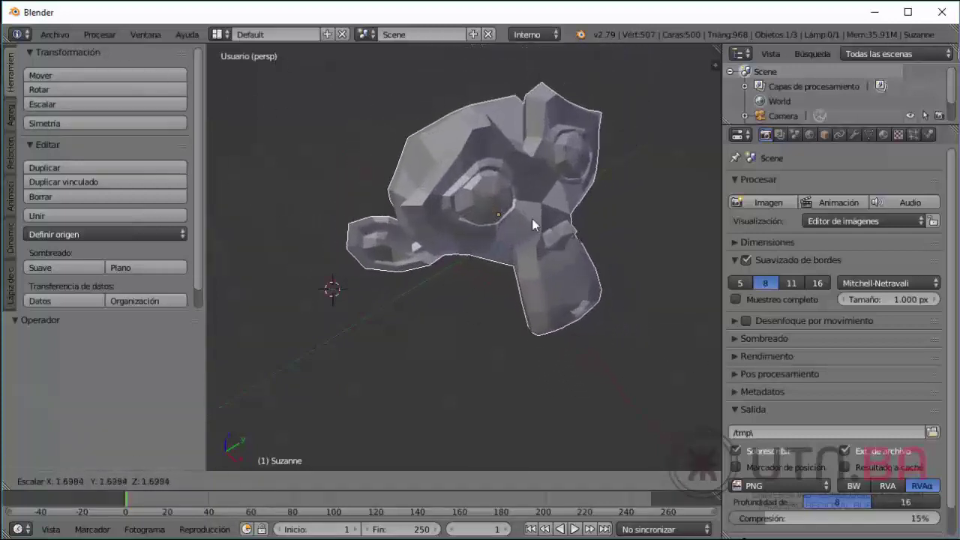
{"action": "left_click", "coordinate": [420, 141]}
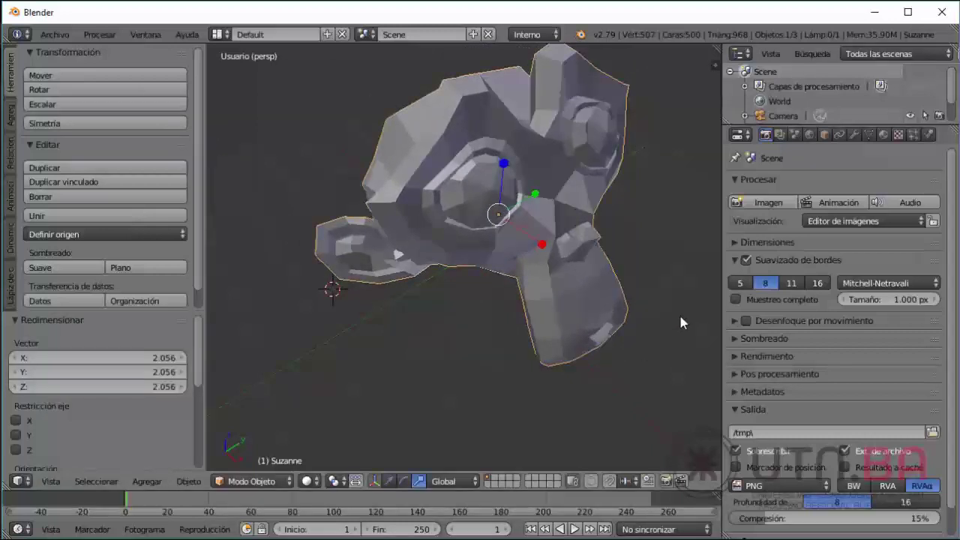
{"action": "middle_click_drag", "start_coordinate": [682, 321], "coordinate": [481, 369]}
{"action": "scroll", "coordinate": [553, 318], "scroll_direction": "down", "scroll_amount": 5}
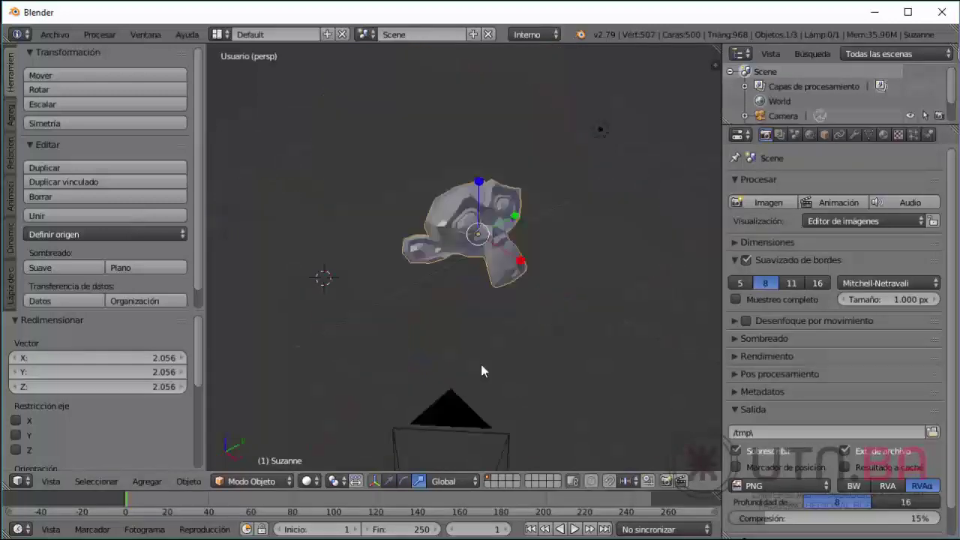